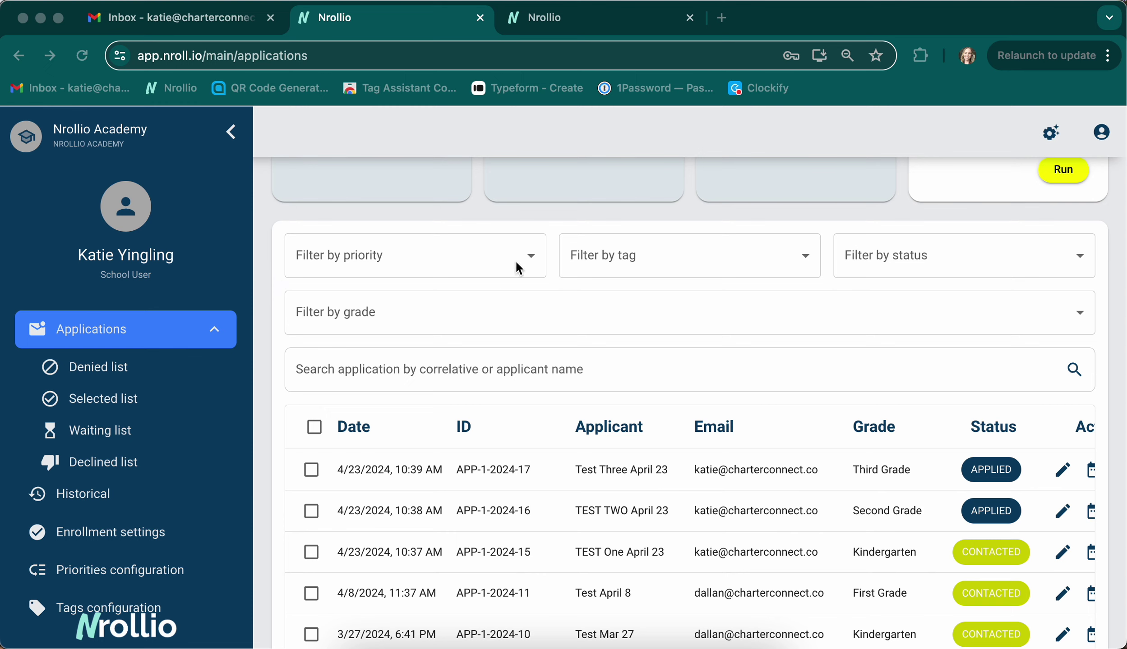
Look through the applications list, including its status totals, filters, applicant rows and table columns.
scroll(549, 171, "up", 4)
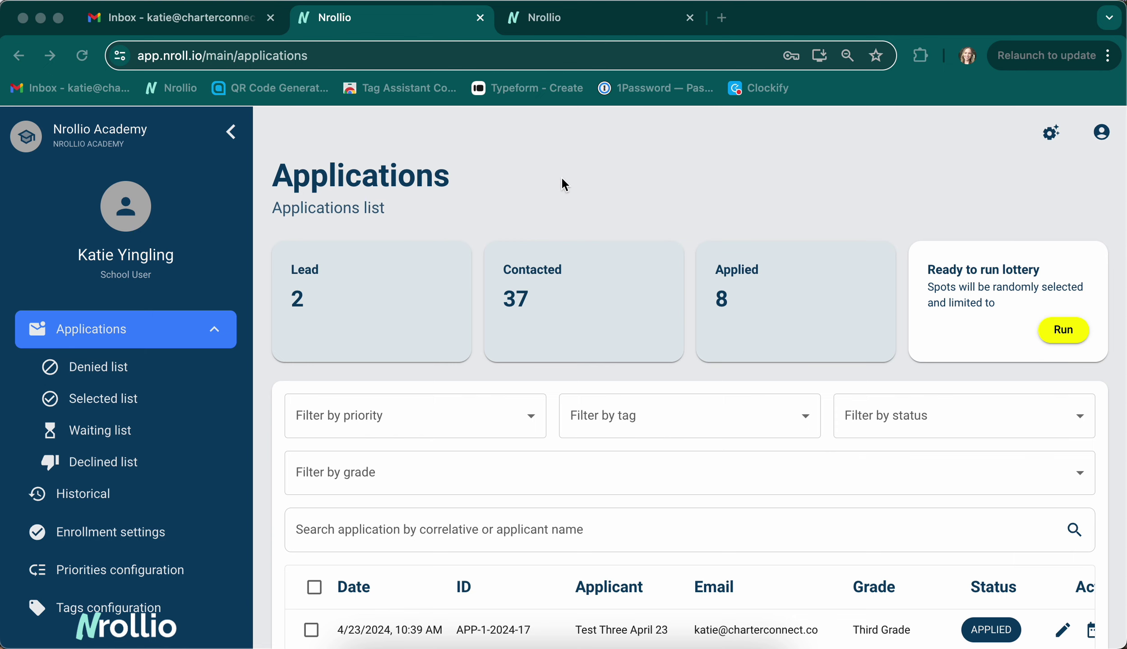
scroll(669, 410, "down", 3)
scroll(669, 410, "up", 3)
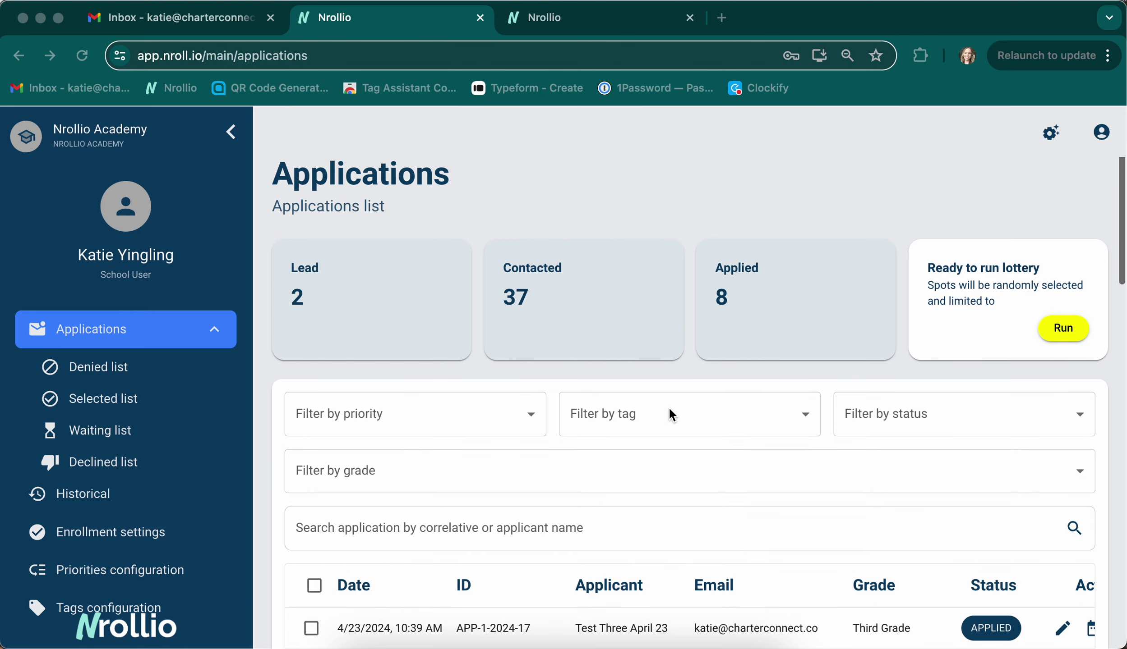
scroll(669, 410, "down", 1)
scroll(669, 411, "down", 2)
scroll(669, 410, "down", 6)
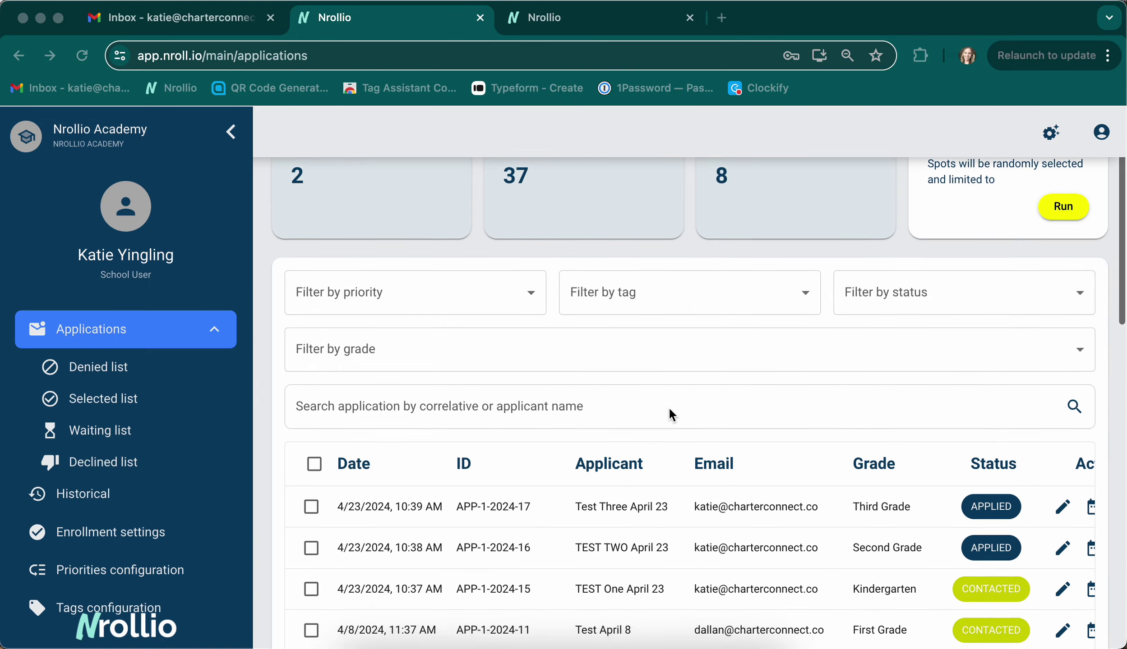
scroll(668, 407, "down", 7)
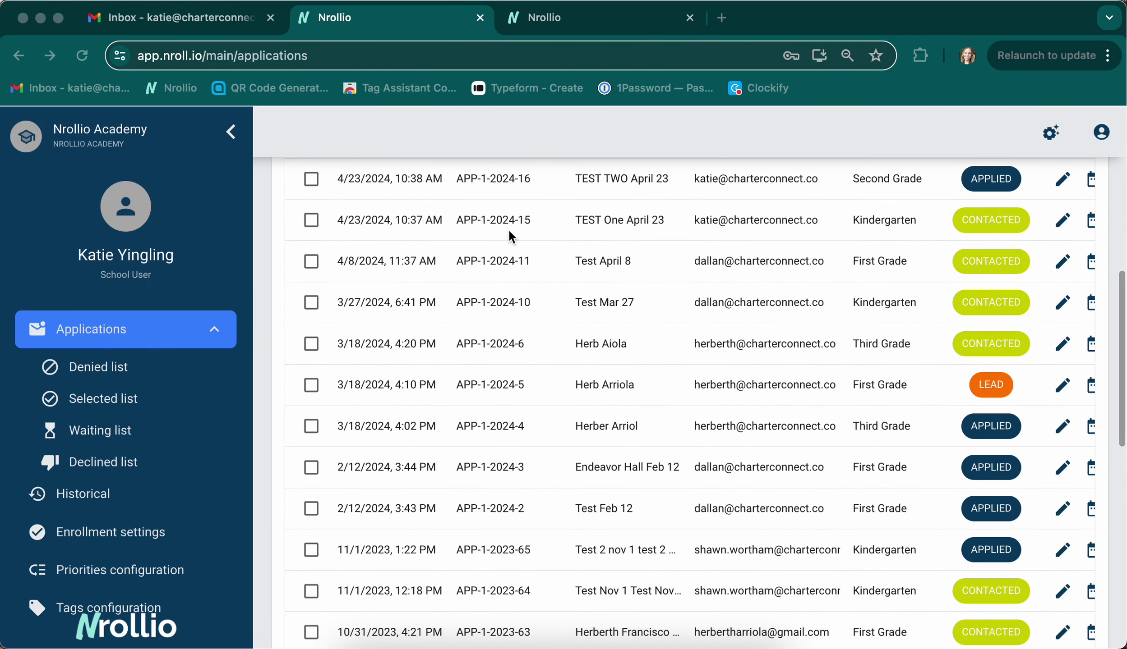
scroll(740, 360, "right", 1)
scroll(740, 366, "up", 5)
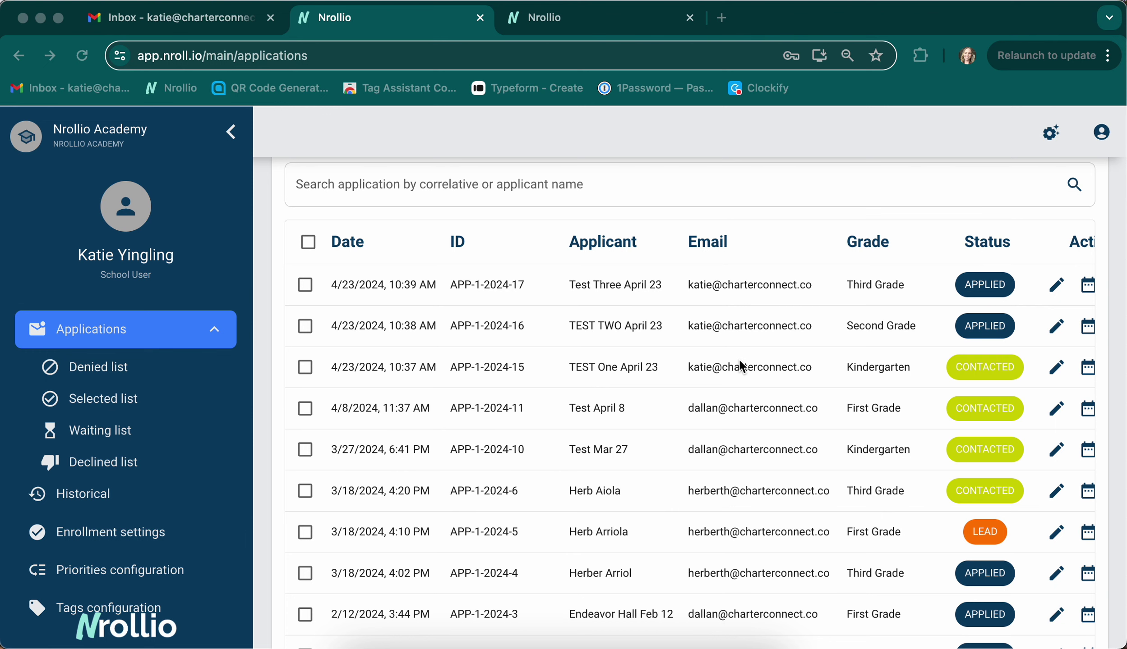
Collapse the navigation sidebar to widen the applications table, and review its columns, status totals and filters.
left_click(231, 132)
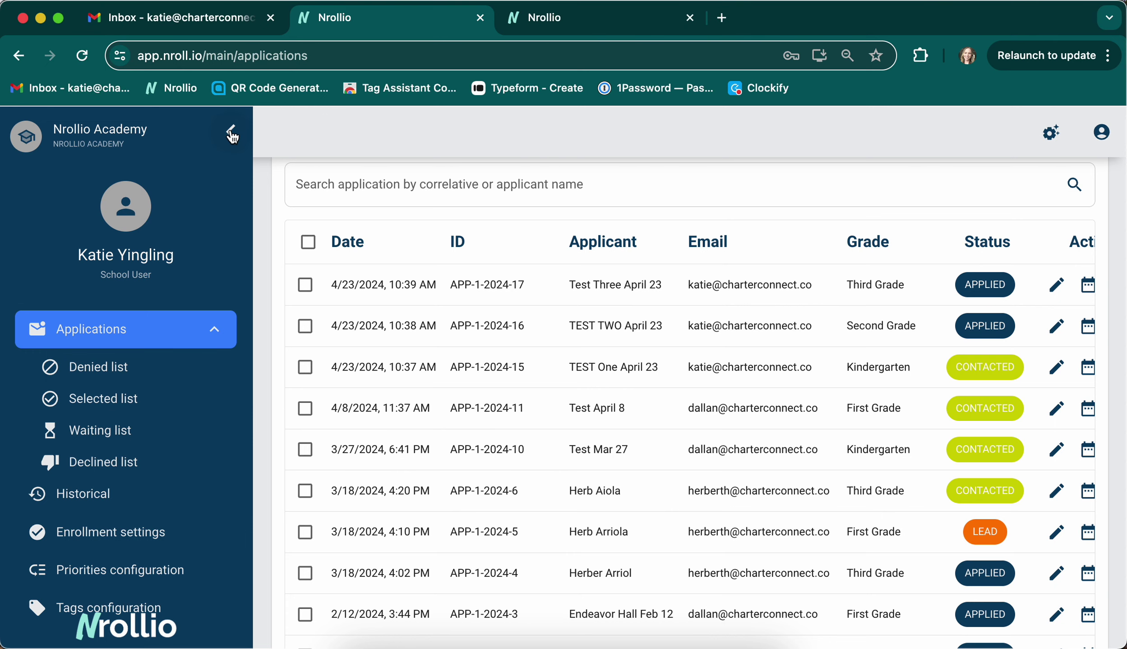
left_click(231, 135)
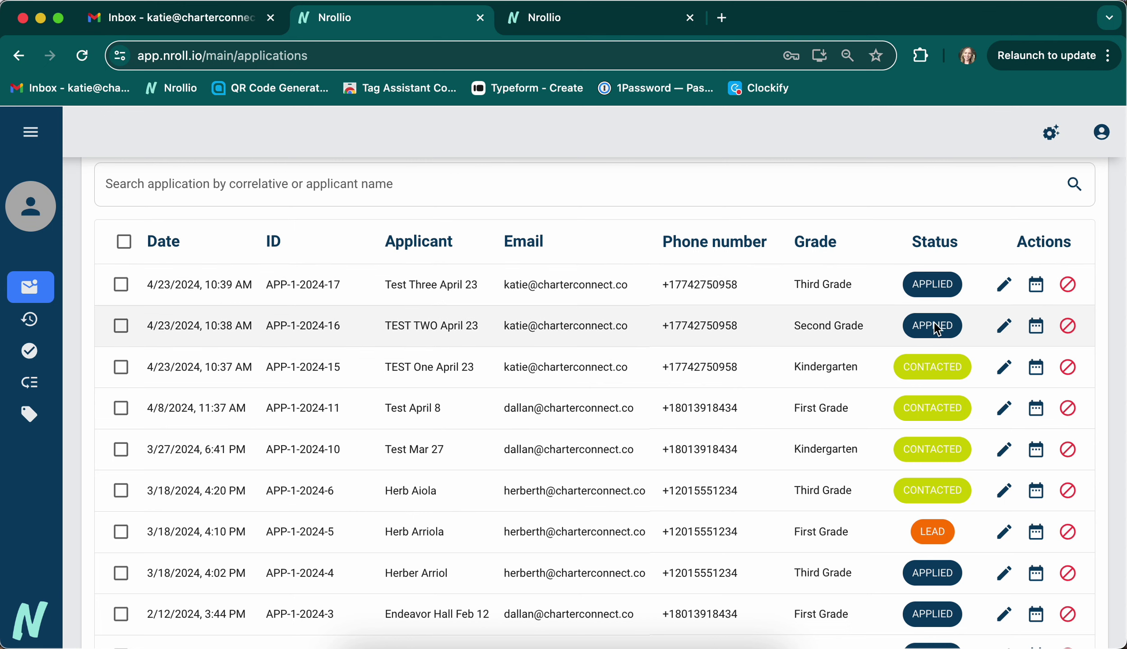
scroll(903, 330, "up", 4)
scroll(902, 325, "up", 1)
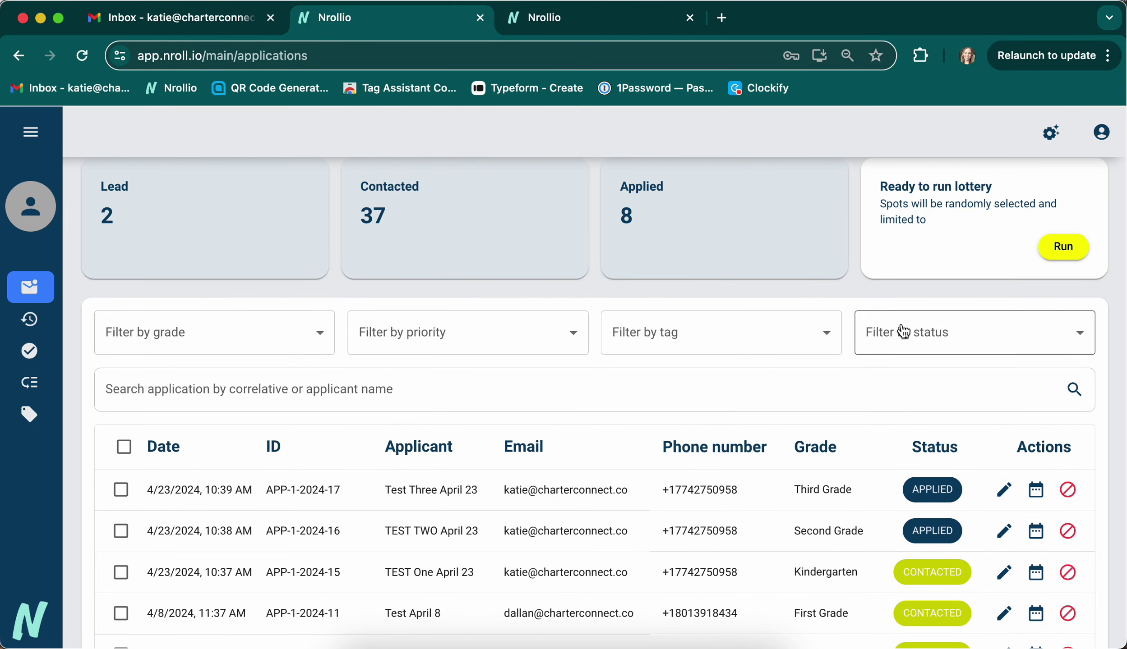
scroll(903, 330, "up", 2)
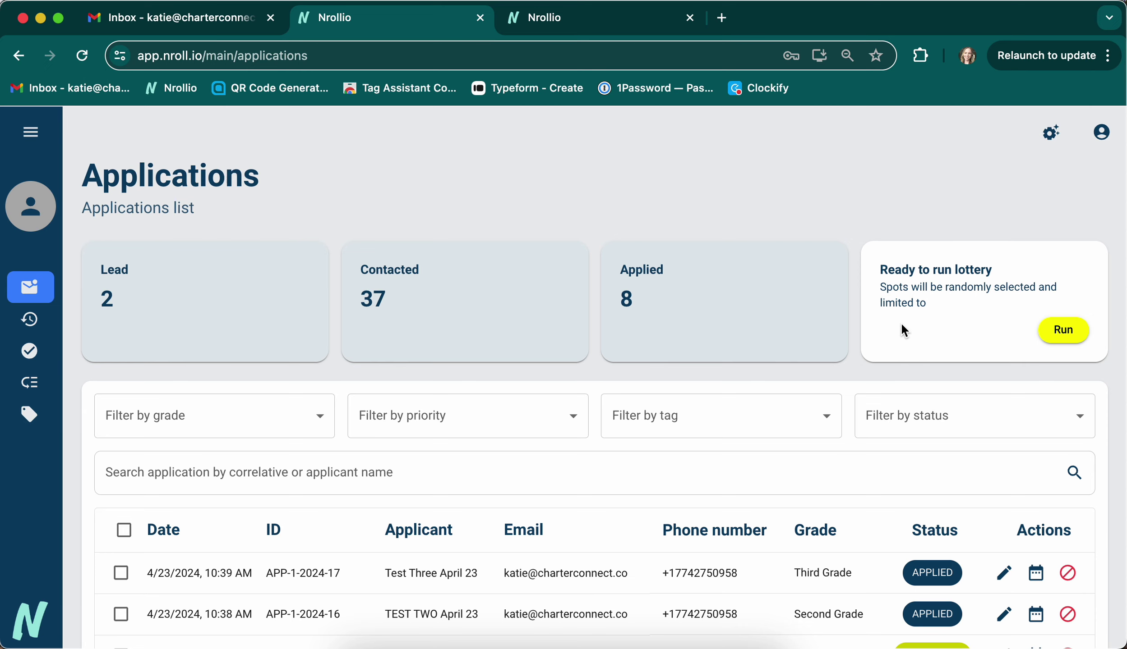
scroll(900, 322, "down", 3)
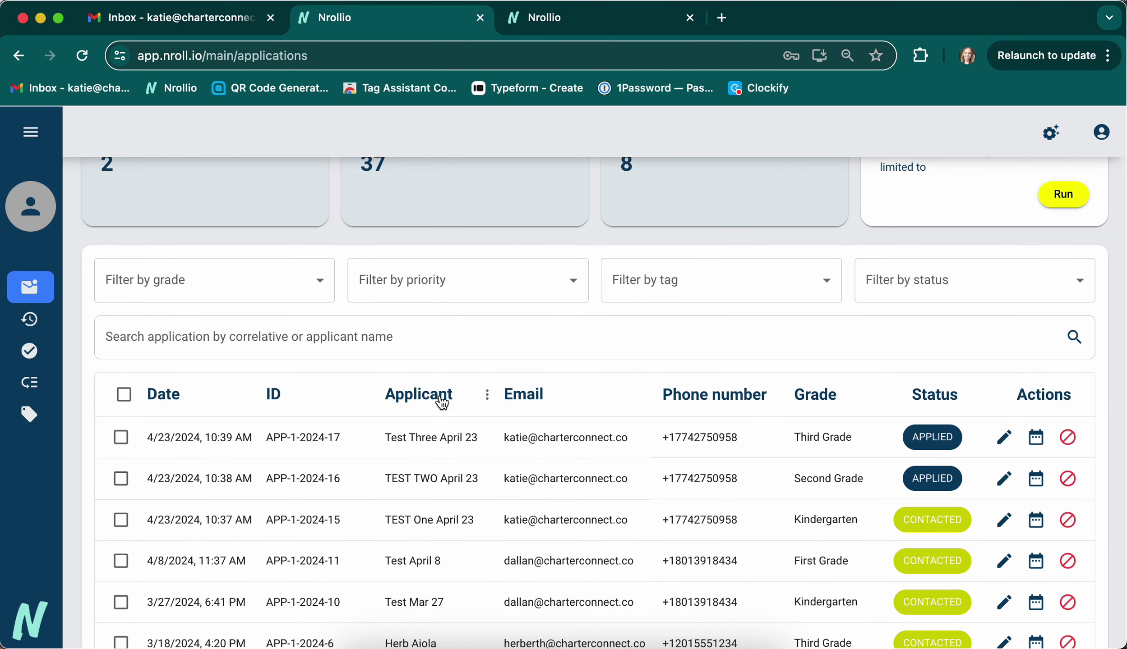
Select the second-grade application submitted 4/23/2024, 10:38 AM and move it to the Selected list, confirming the move to OFFERED.
left_click(120, 478)
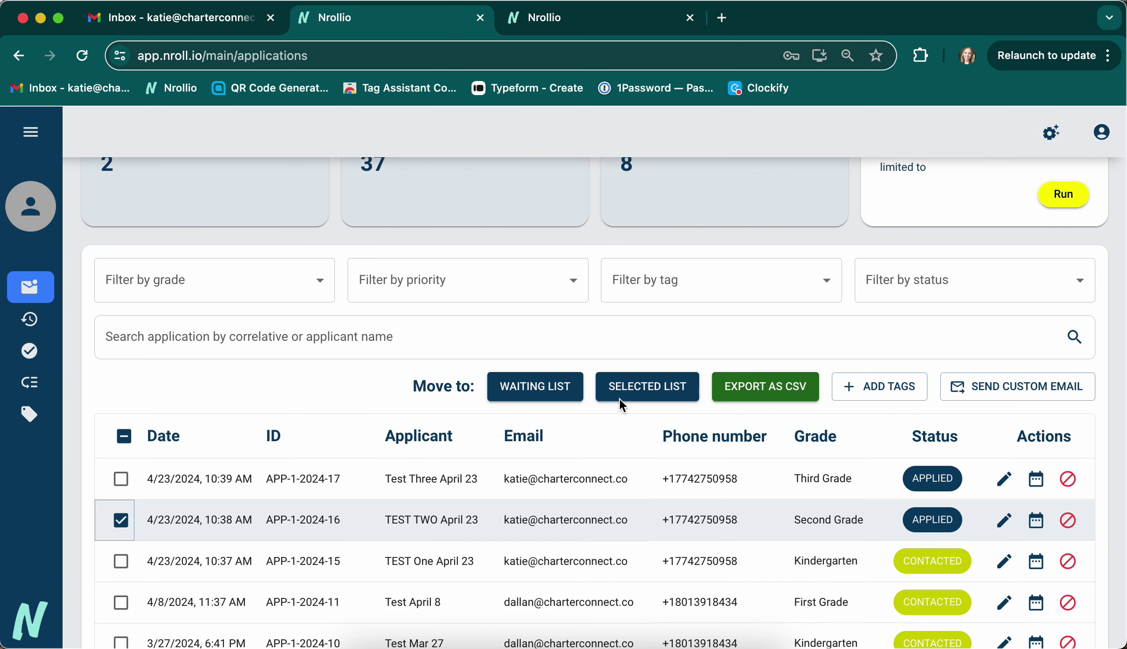
left_click(120, 523)
left_click(120, 478)
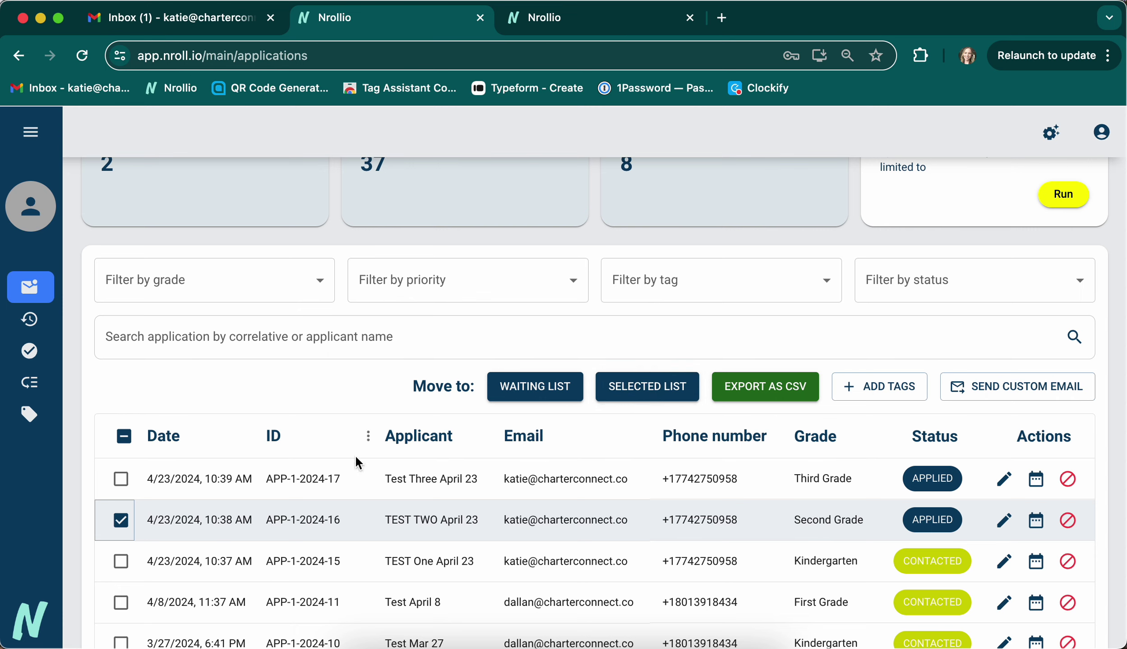
scroll(385, 521, "down", 1)
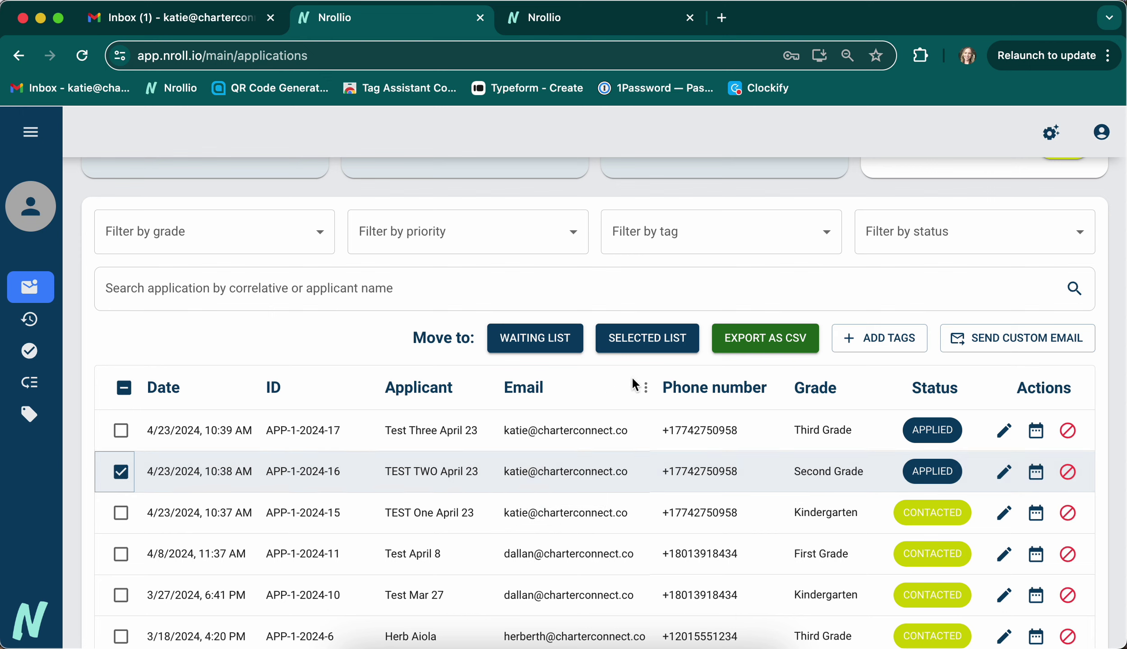
left_click(659, 348)
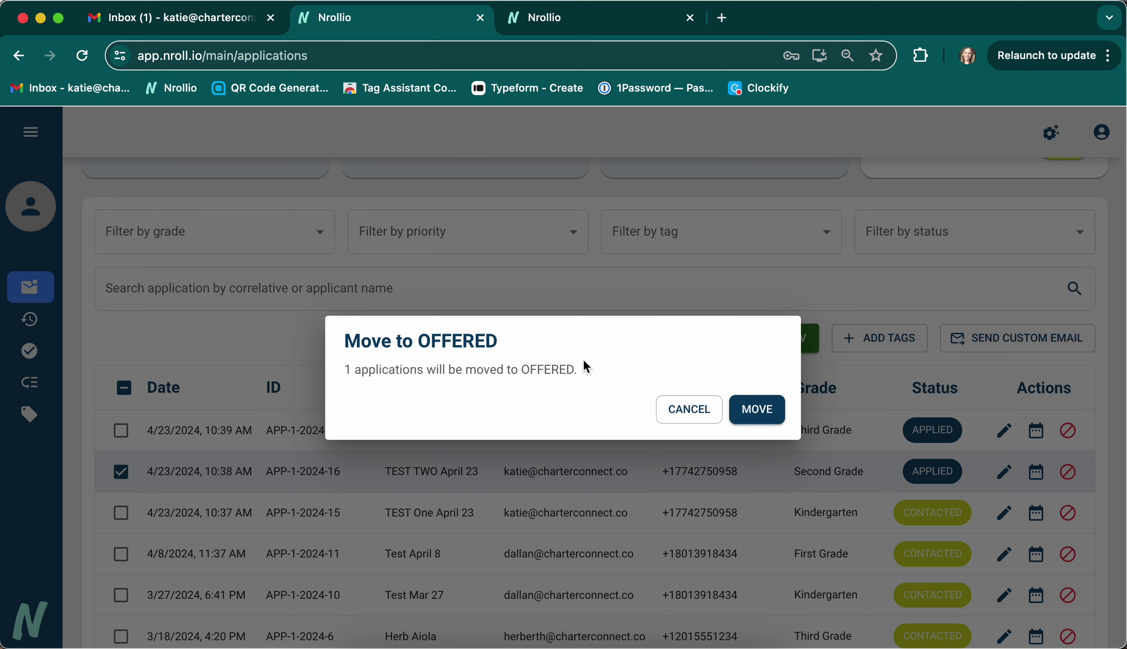
left_click(756, 411)
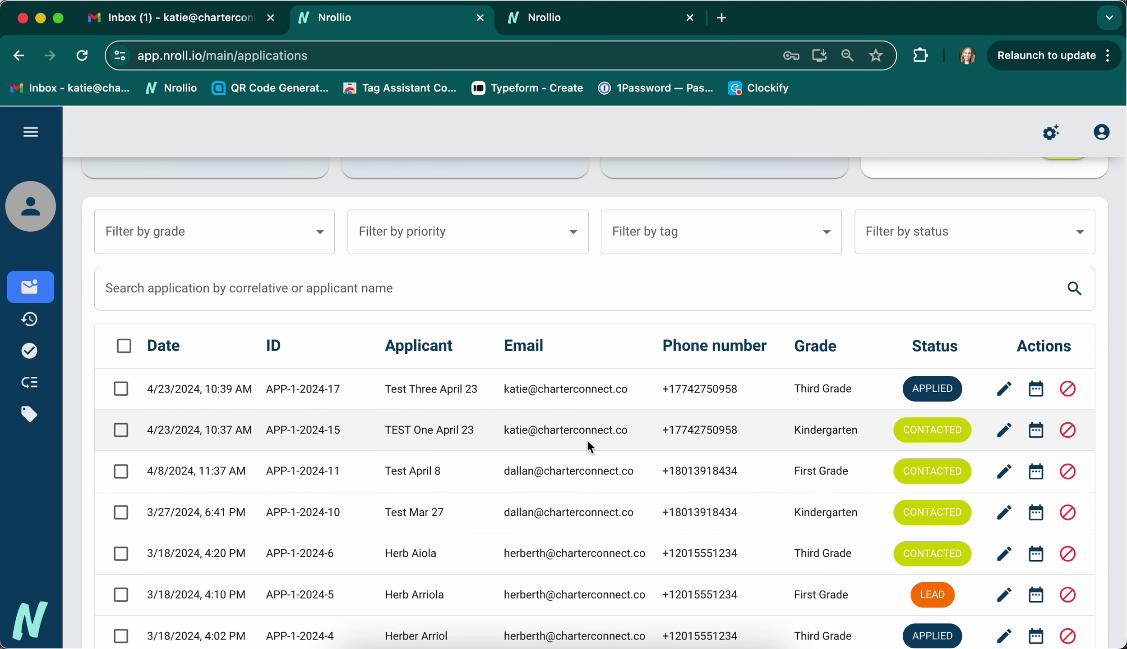
Open the Selected list and check the entry for the second-grade application submitted 4/23/2024, 10:38 AM.
left_click(30, 132)
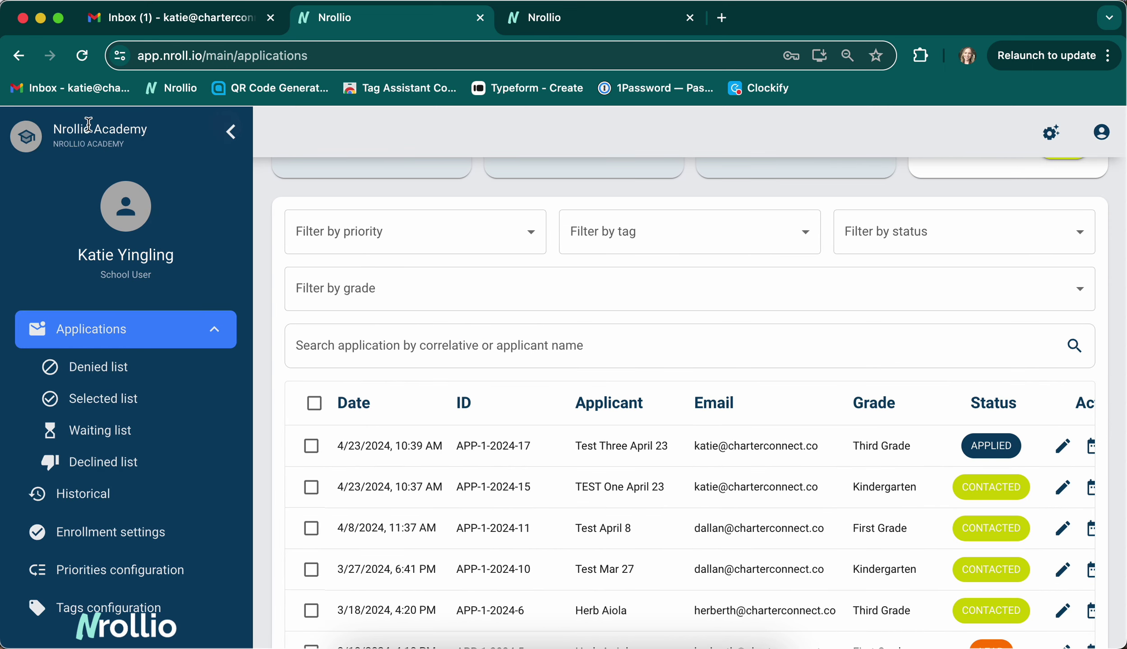
left_click(126, 399)
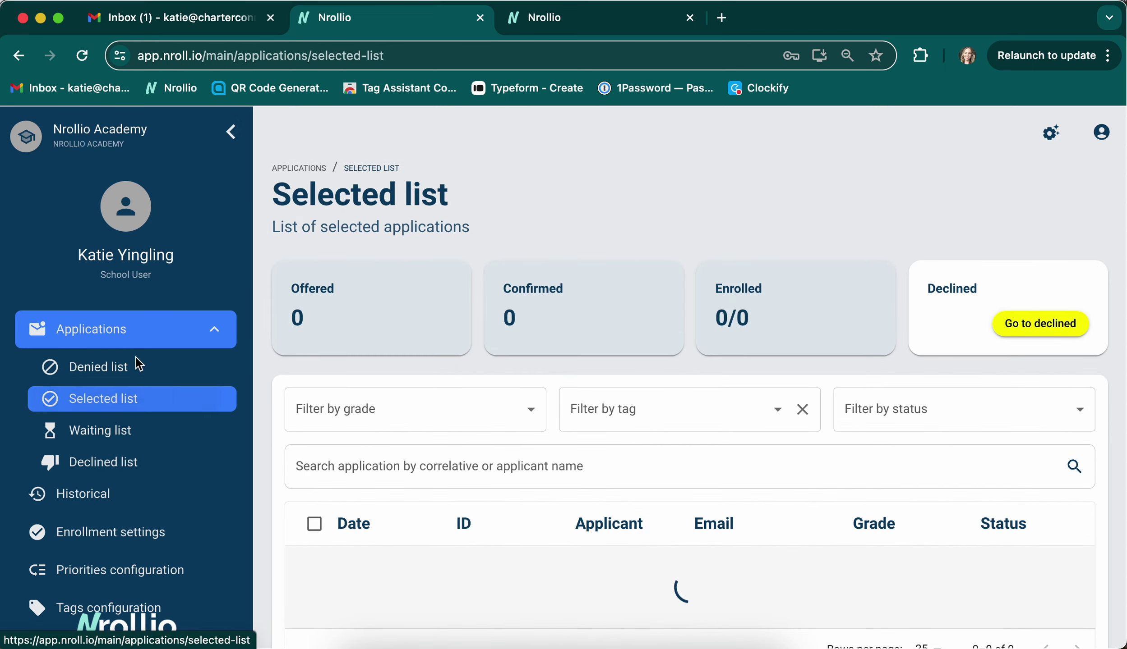
left_click(241, 133)
scroll(564, 559, "down", 3)
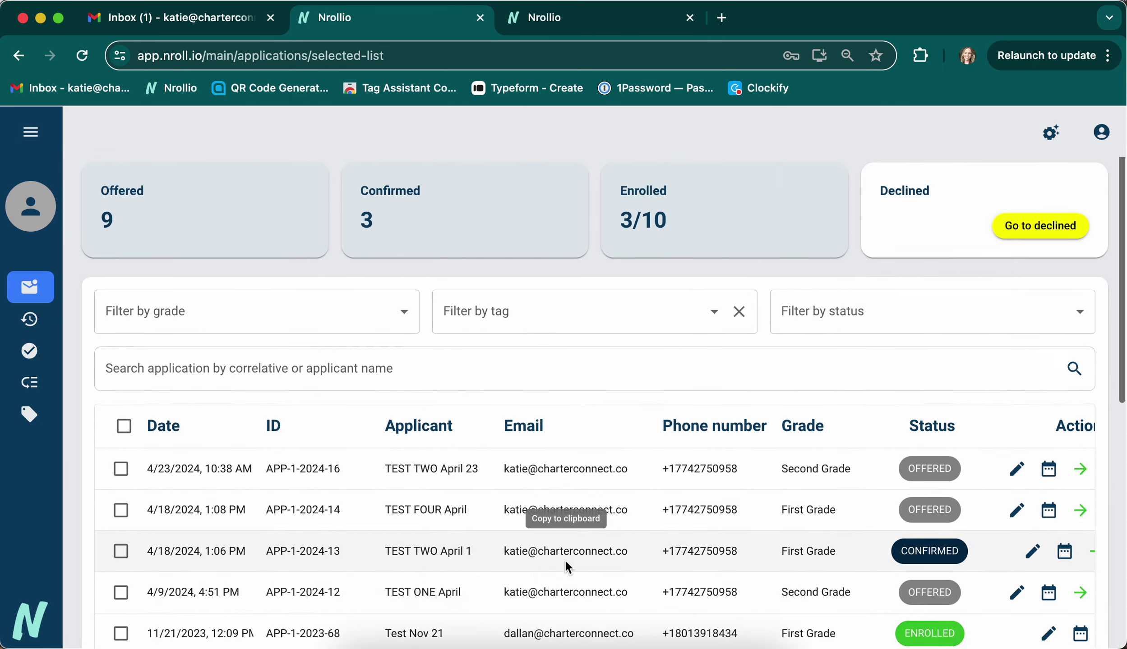
scroll(564, 559, "down", 2)
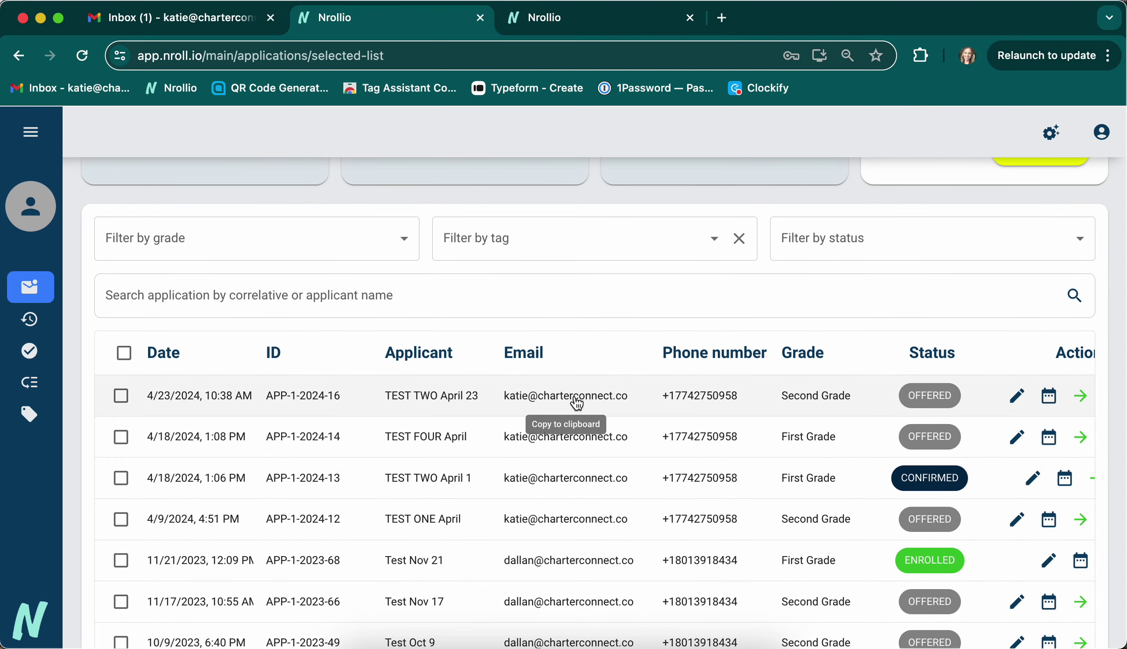
Return to the applications list and move the third-grade application submitted 4/23/2024, 10:39 AM to the Waiting list.
left_click(35, 137)
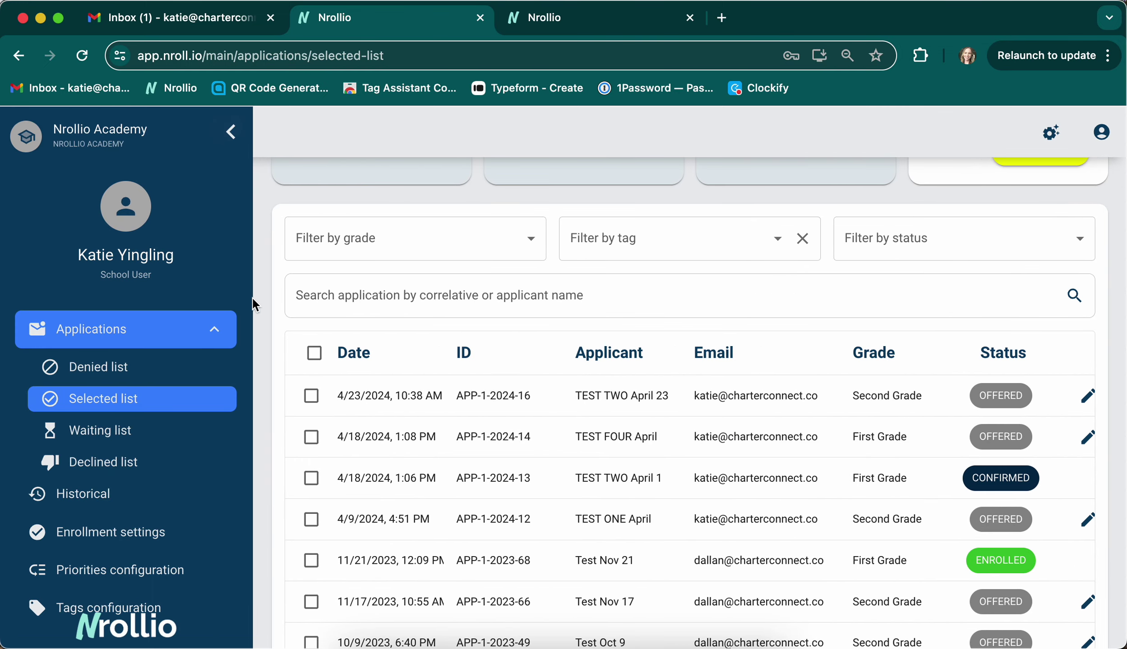
left_click(93, 325)
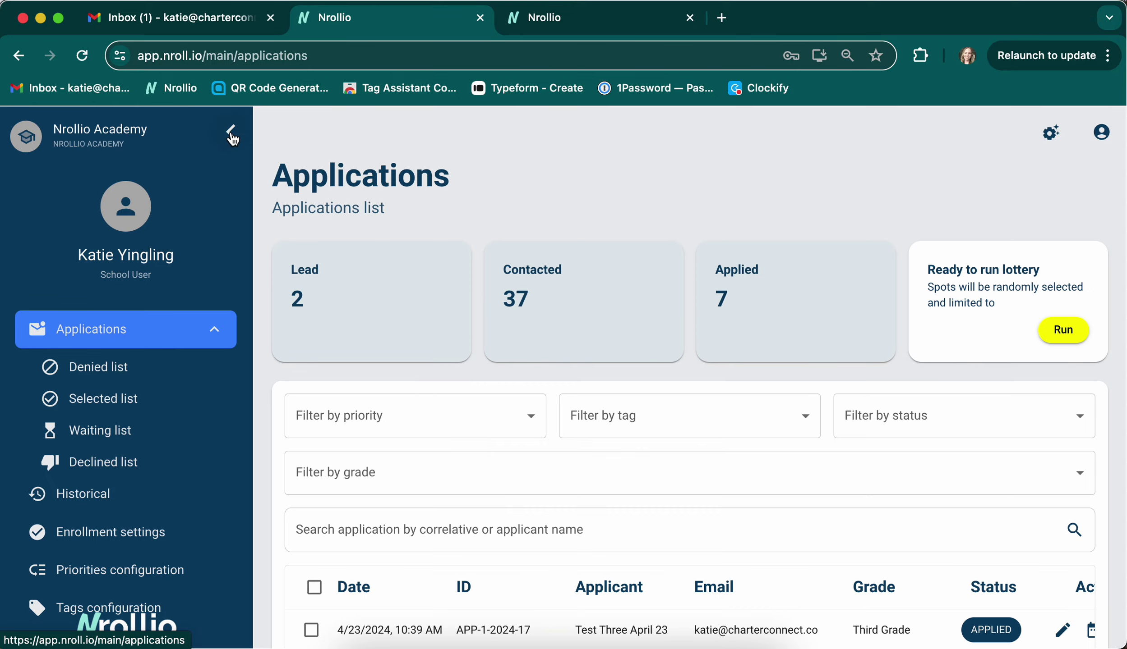
left_click(230, 133)
scroll(306, 498, "down", 3)
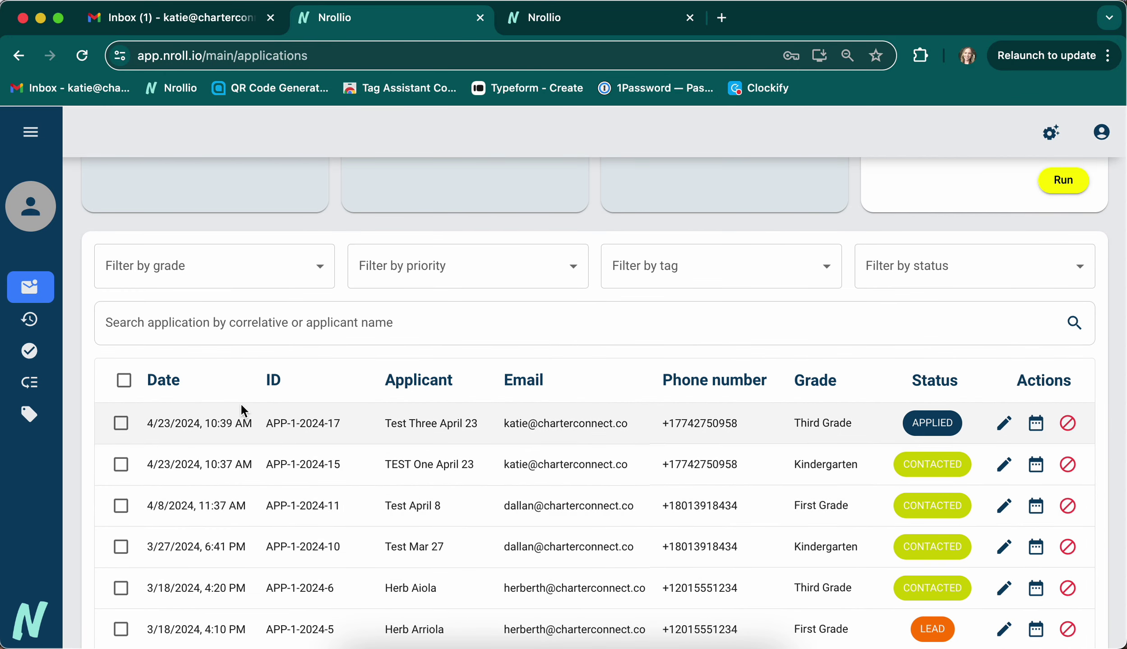
left_click(121, 424)
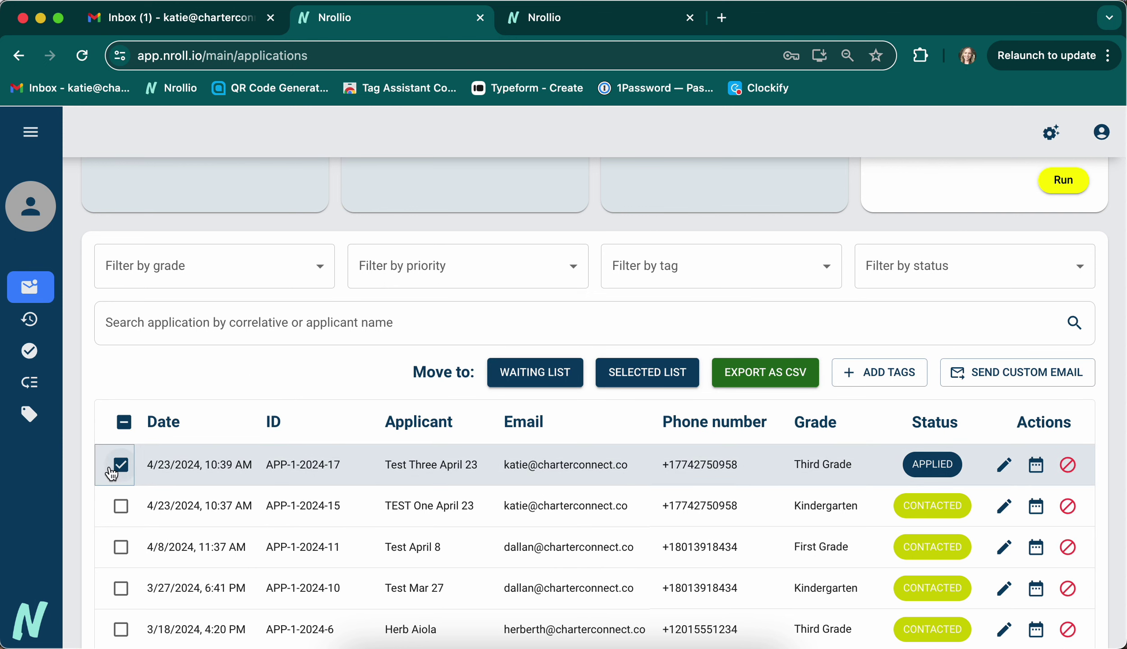
left_click(545, 374)
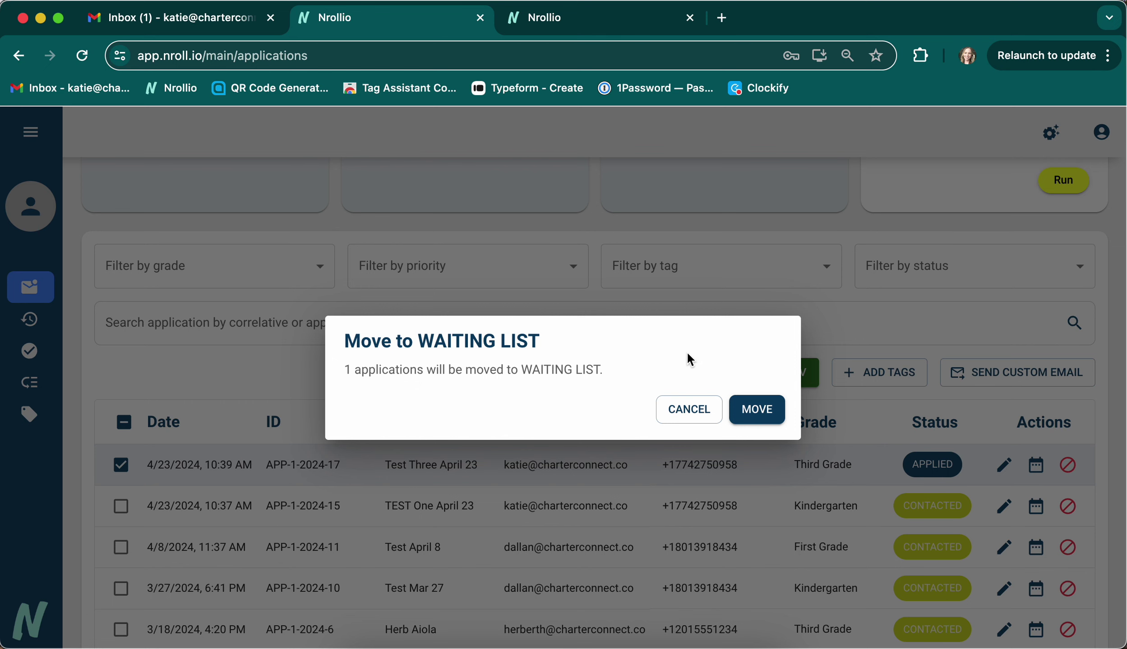
left_click(758, 405)
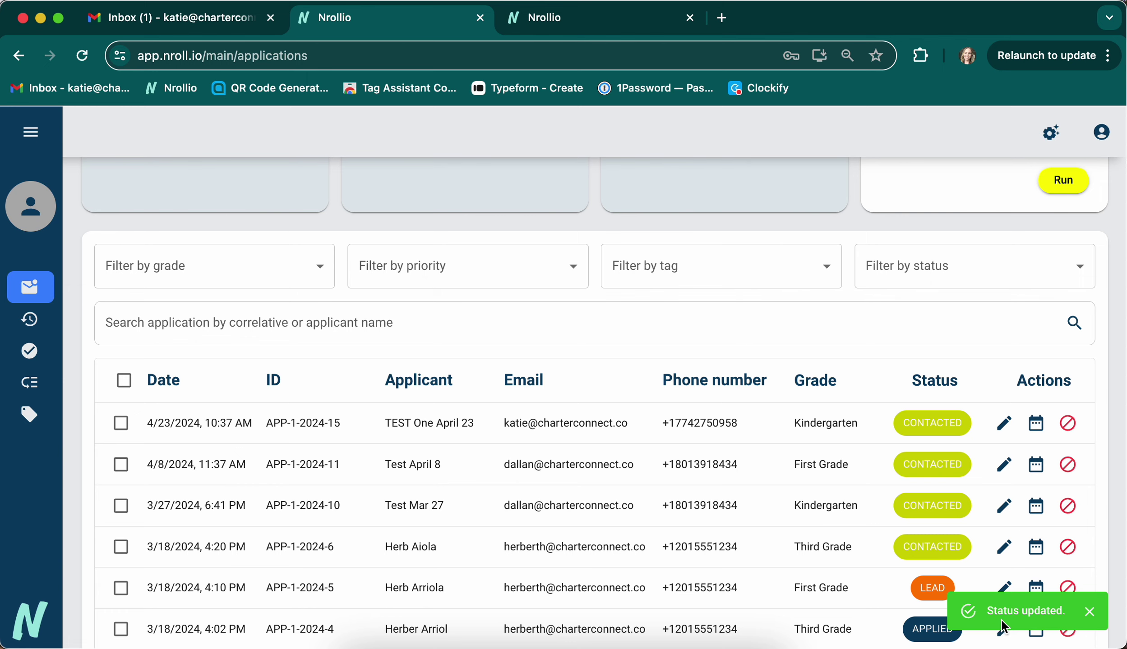
Open the Waiting list, reload the page and check the priority of the third-grade application submitted 4/23/2024, 10:39 AM.
mouse_move(45, 151)
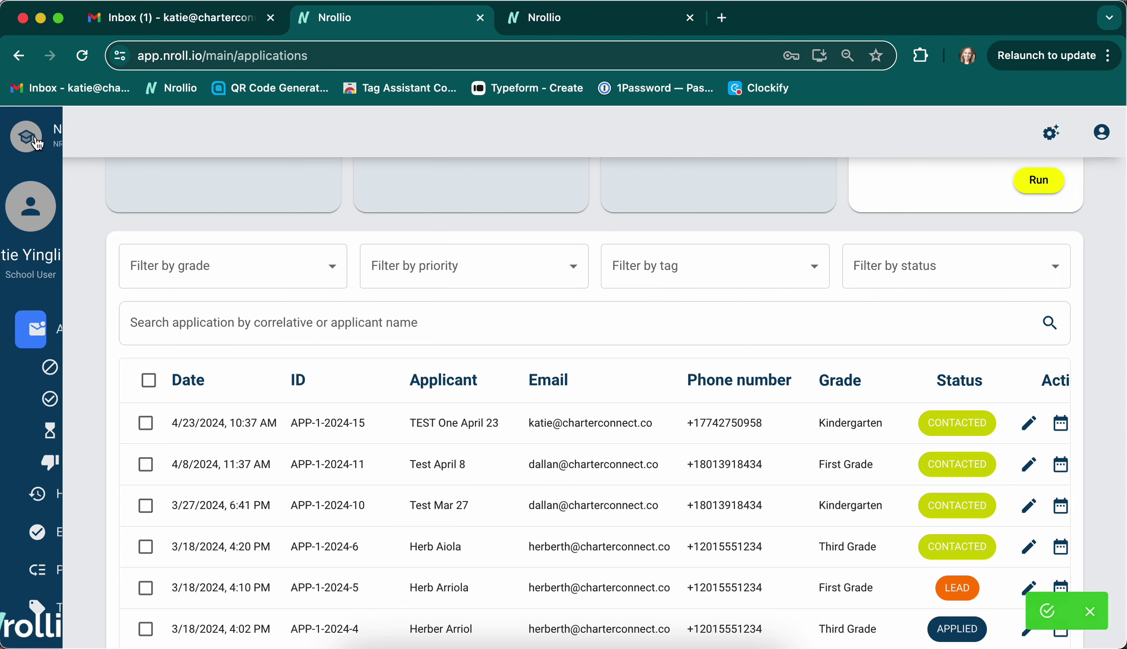
left_click(81, 431)
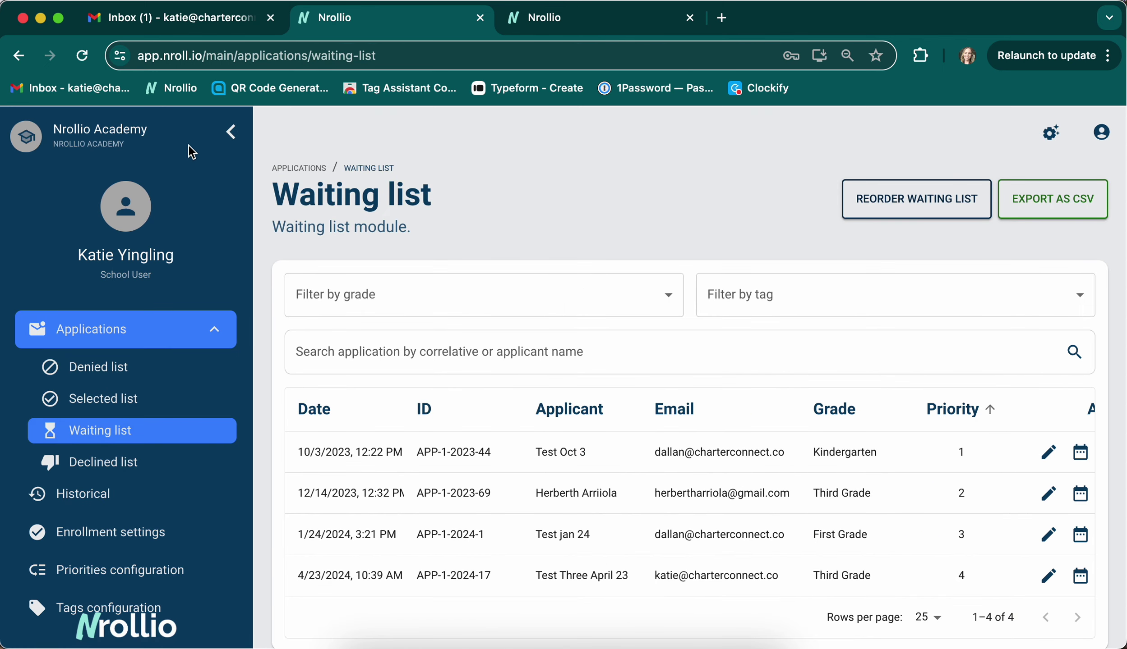
left_click(223, 141)
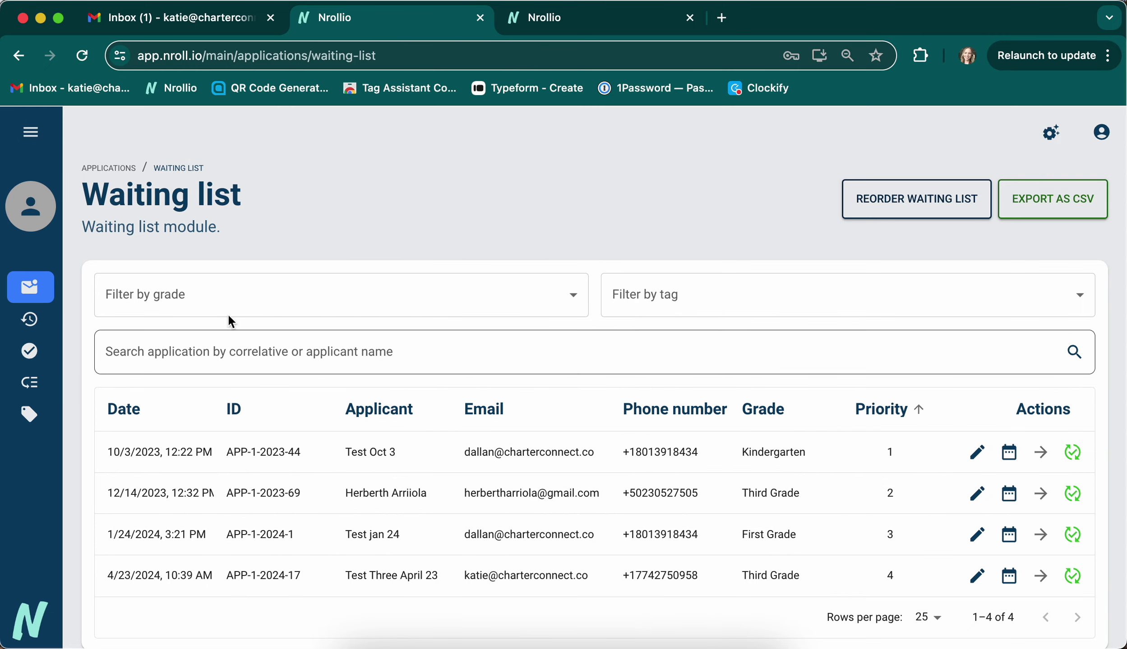
left_click(84, 56)
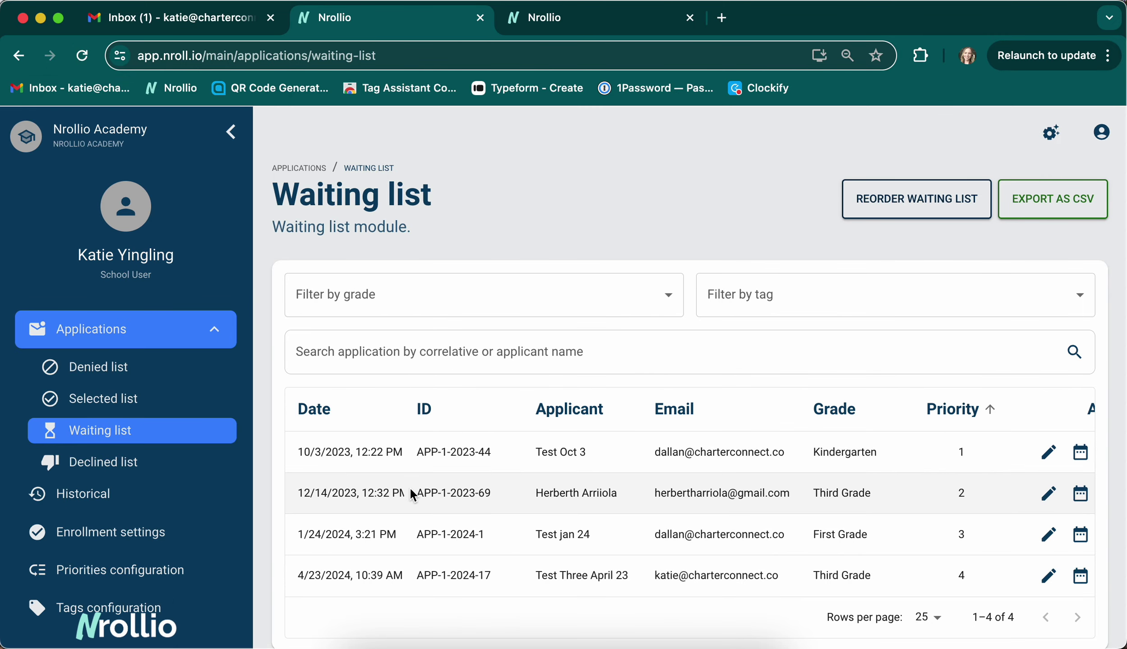
left_click(231, 131)
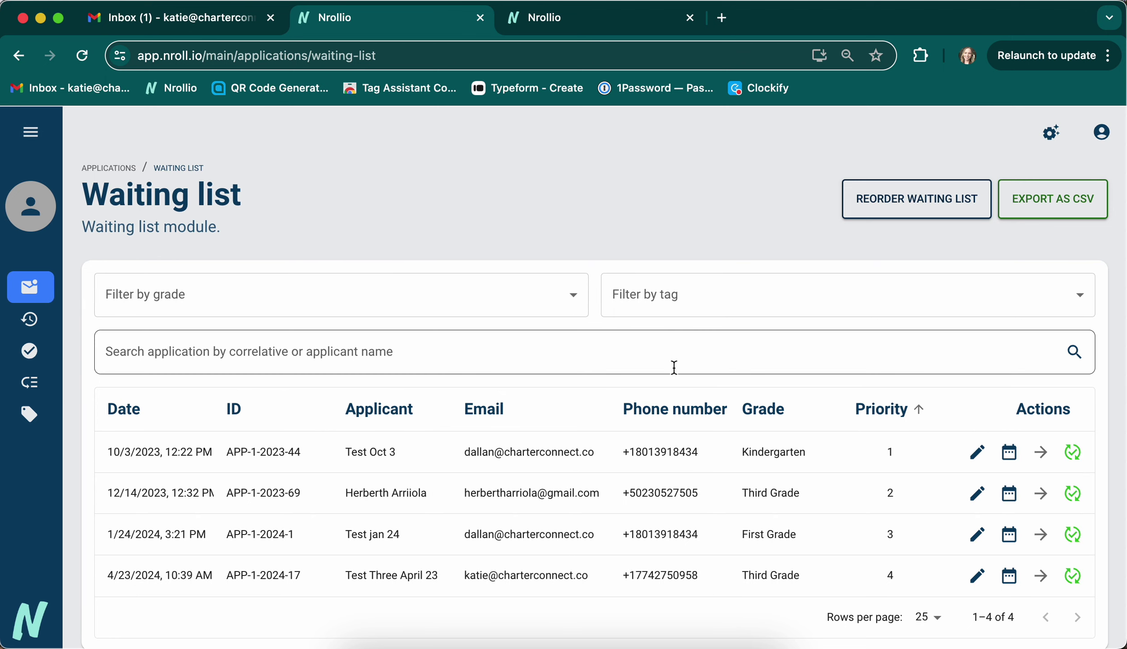
scroll(693, 540, "down", 2)
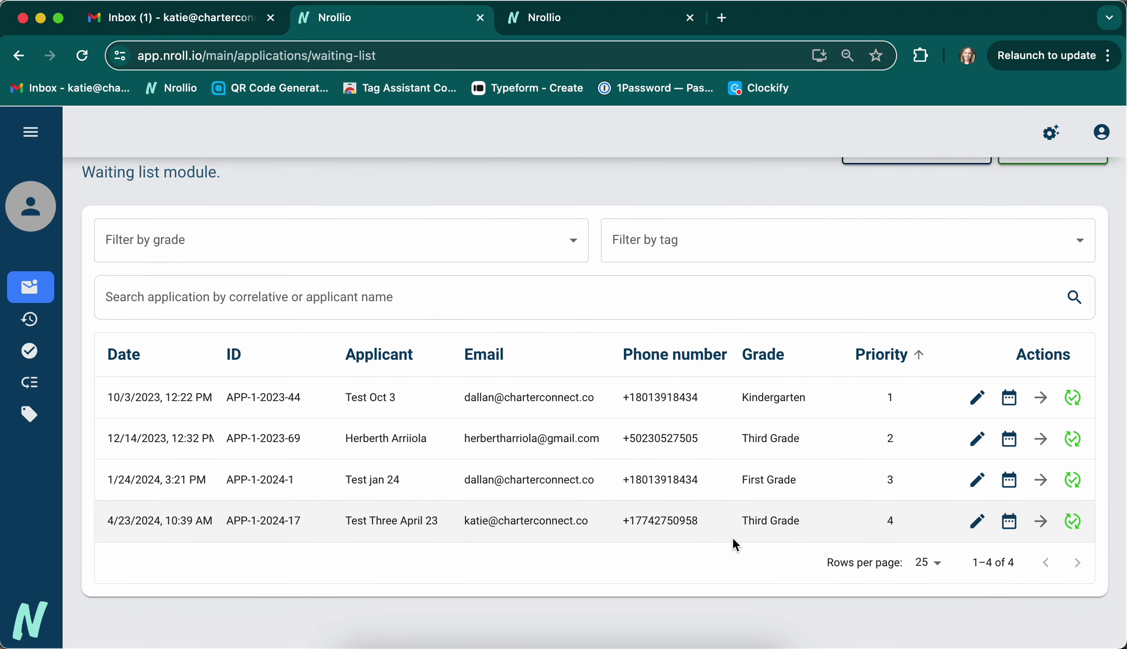
Reopen the Selected list and review the Offered, Confirmed and Enrolled statuses of its applications.
left_click(34, 132)
left_click(95, 399)
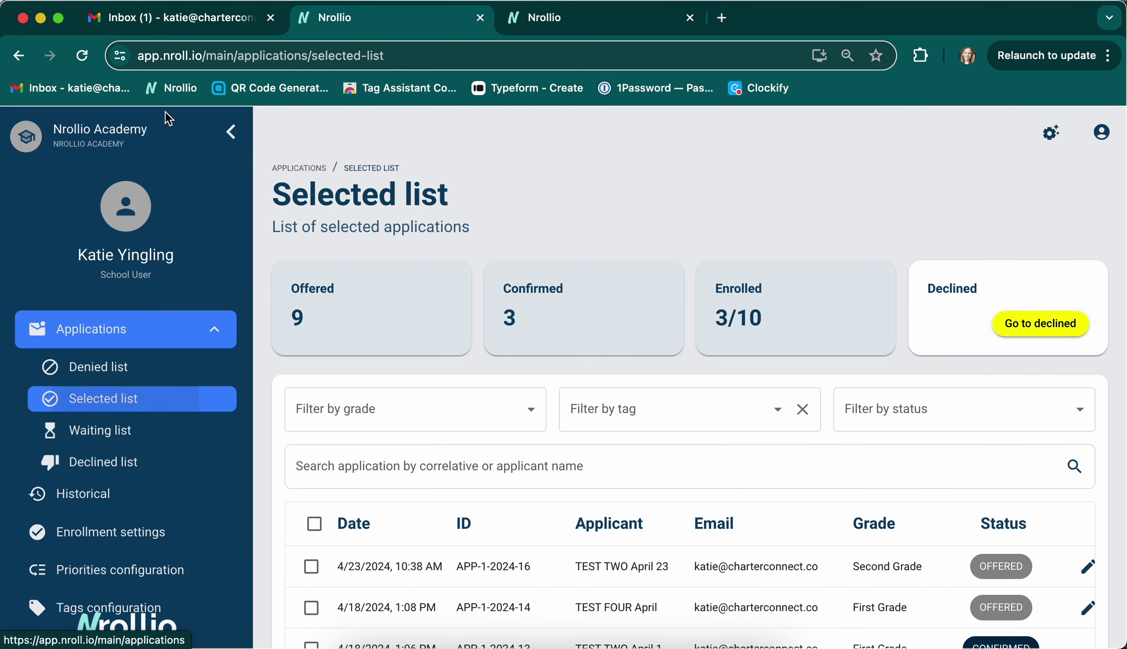
left_click(230, 135)
scroll(448, 528, "down", 5)
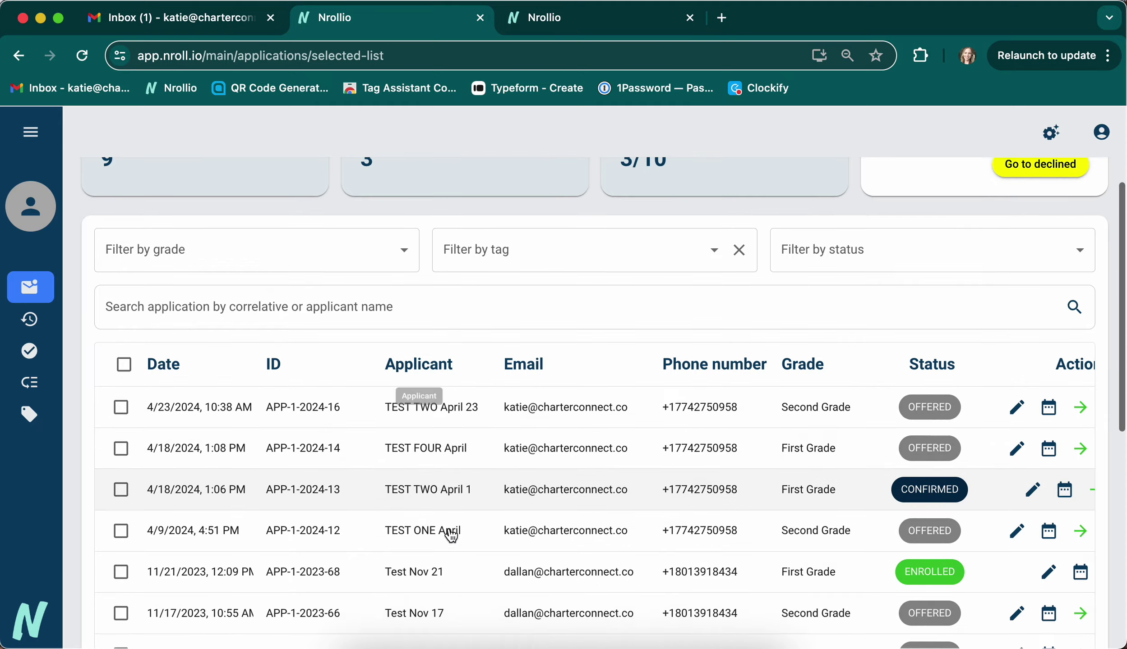
scroll(636, 512, "down", 3)
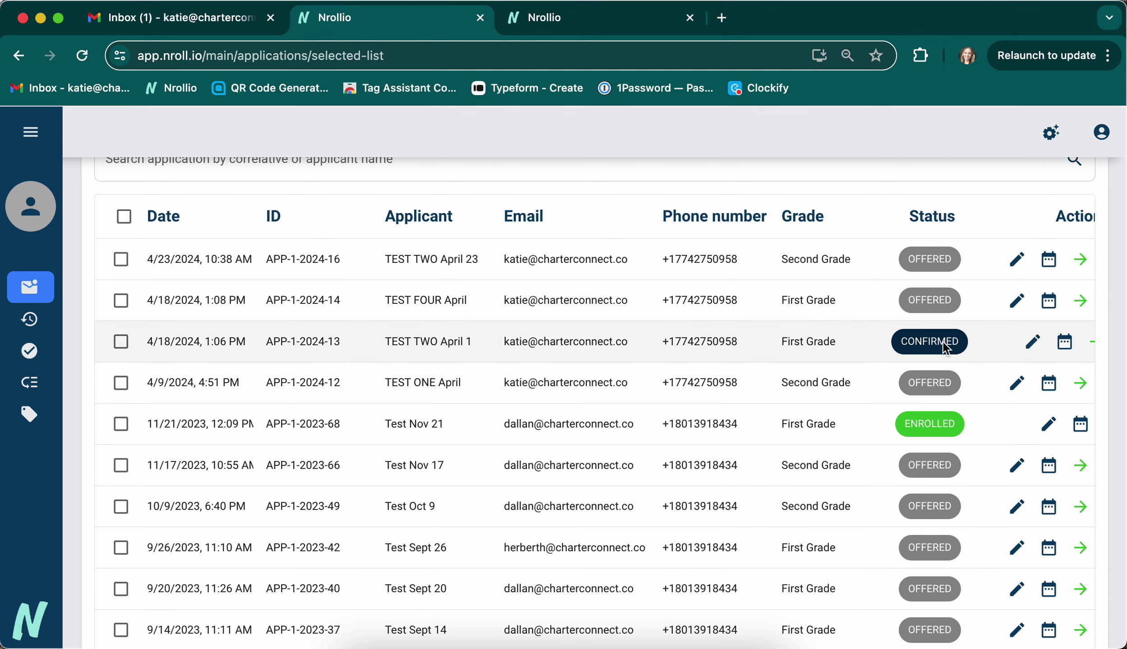
scroll(811, 440, "up", 3)
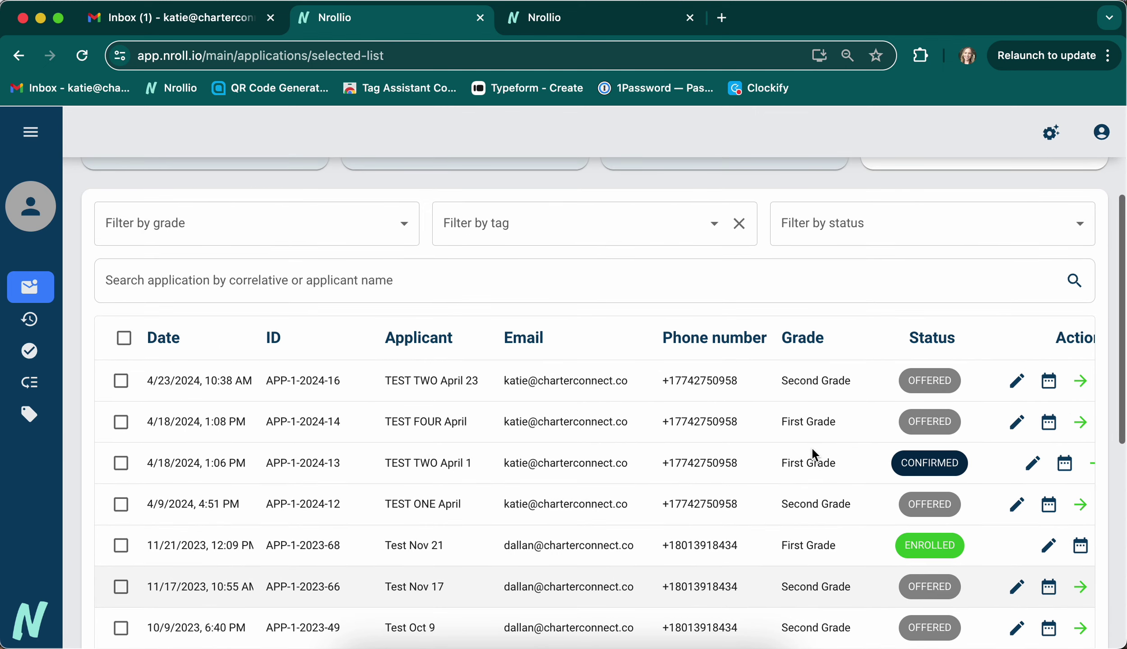
Review the actions available for the selected applications and move the second-grade application submitted 4/23/2024, 10:38 AM to Confirmed.
scroll(760, 448, "right", 3)
scroll(759, 448, "left", 3)
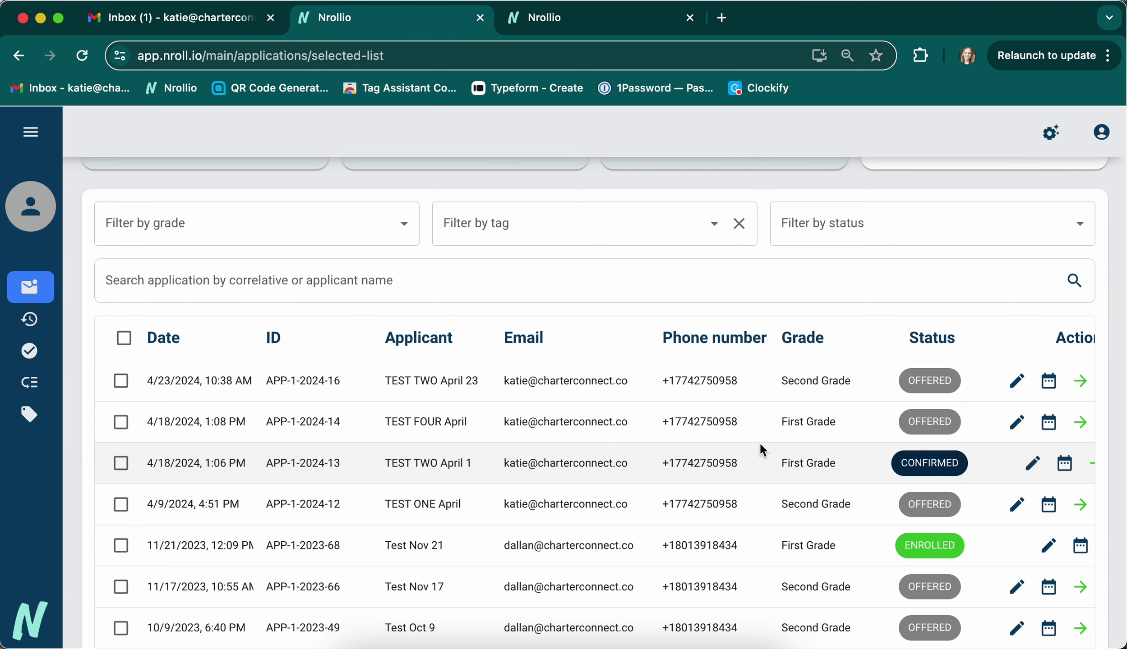
scroll(762, 450, "right", 3)
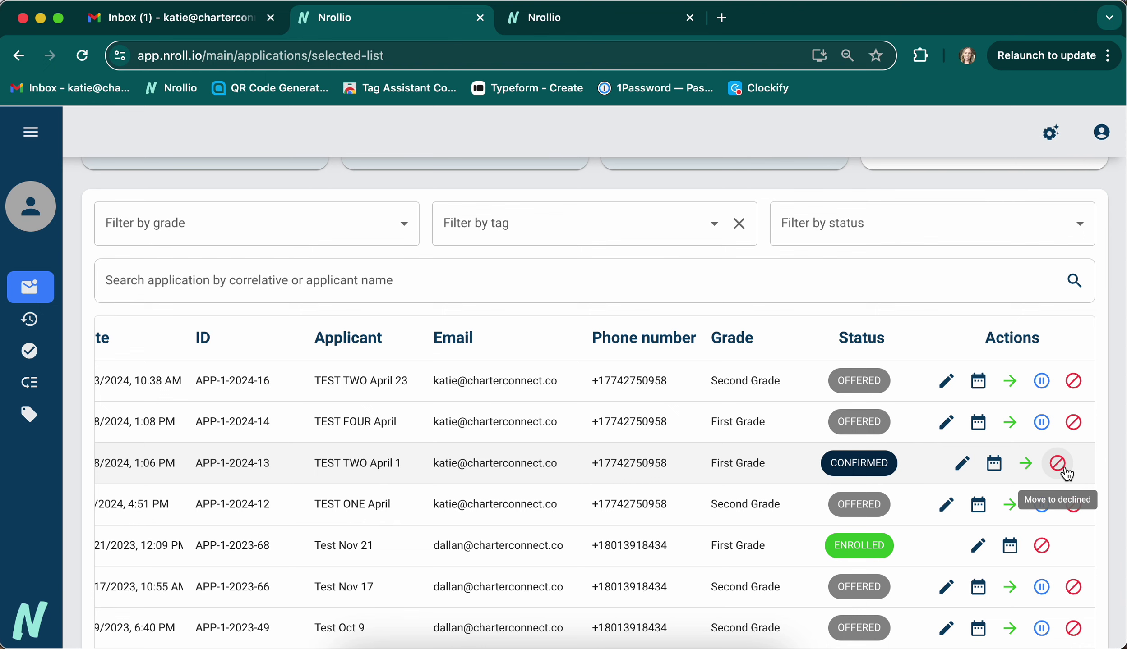
scroll(893, 555, "down", 2)
scroll(892, 555, "down", 1)
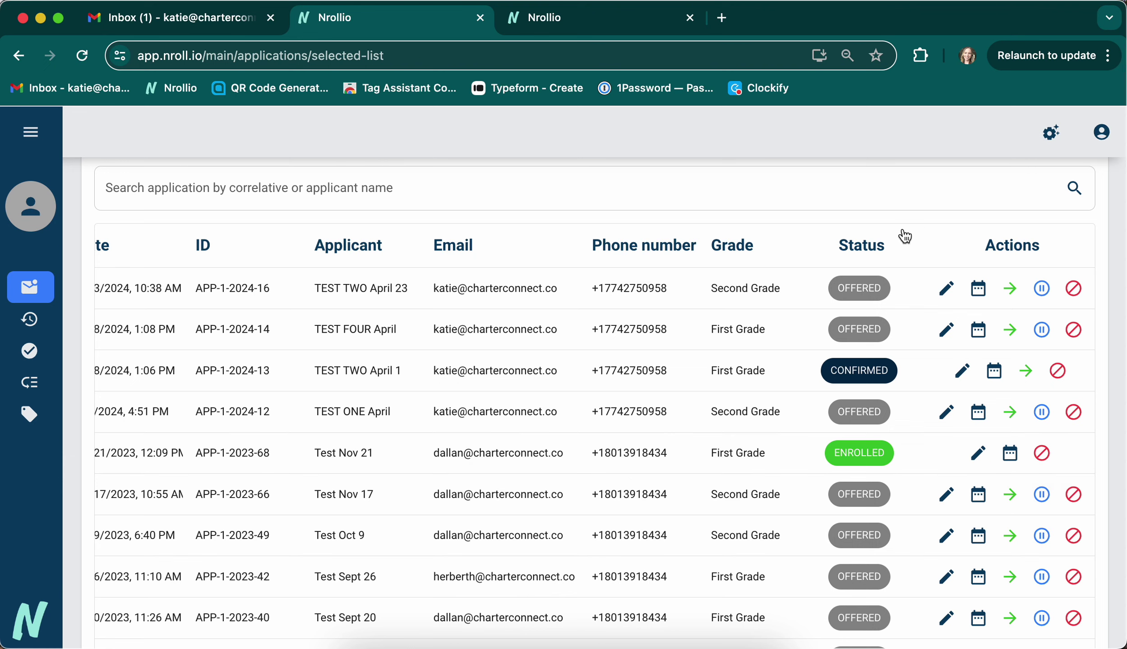
scroll(831, 348, "up", 3)
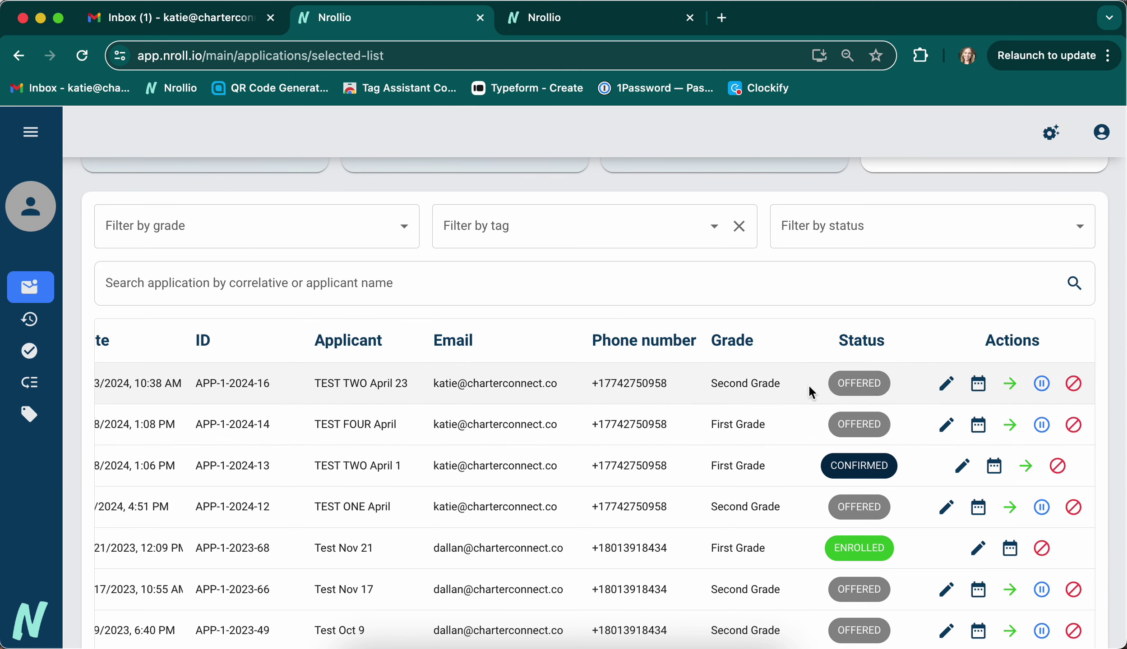
left_click(1012, 387)
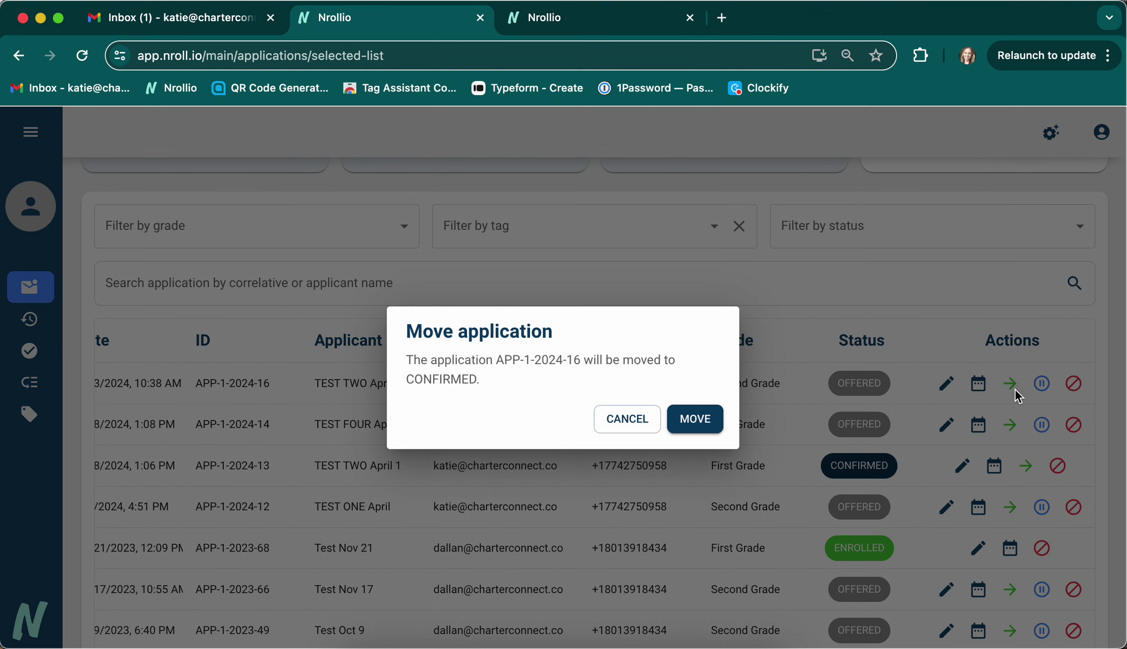
left_click(703, 419)
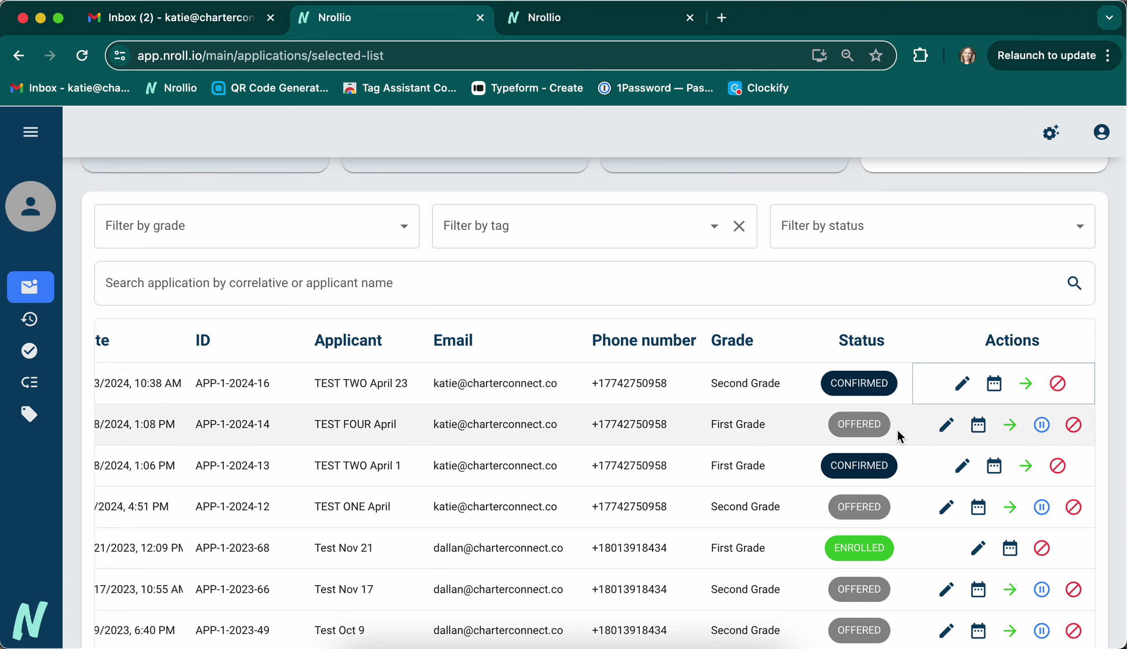
Move the first-grade application submitted 4/18/2024, 1:08 PM to the Waiting list and the second-grade one submitted 4/23/2024, 10:38 AM to Declined.
left_click(1040, 427)
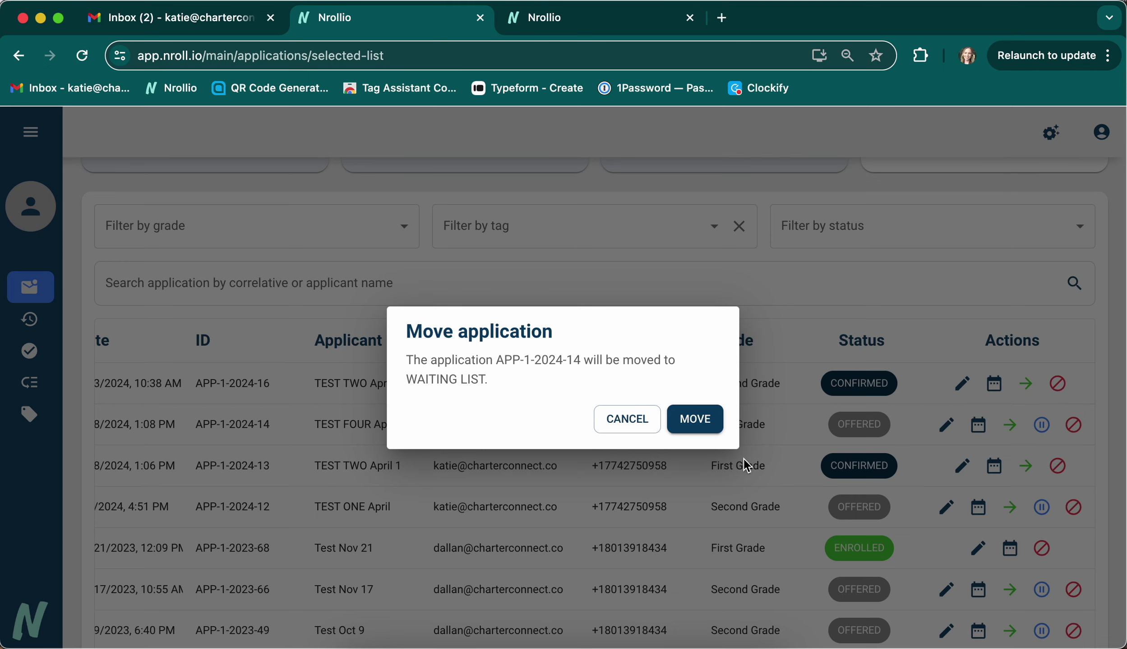
left_click(704, 418)
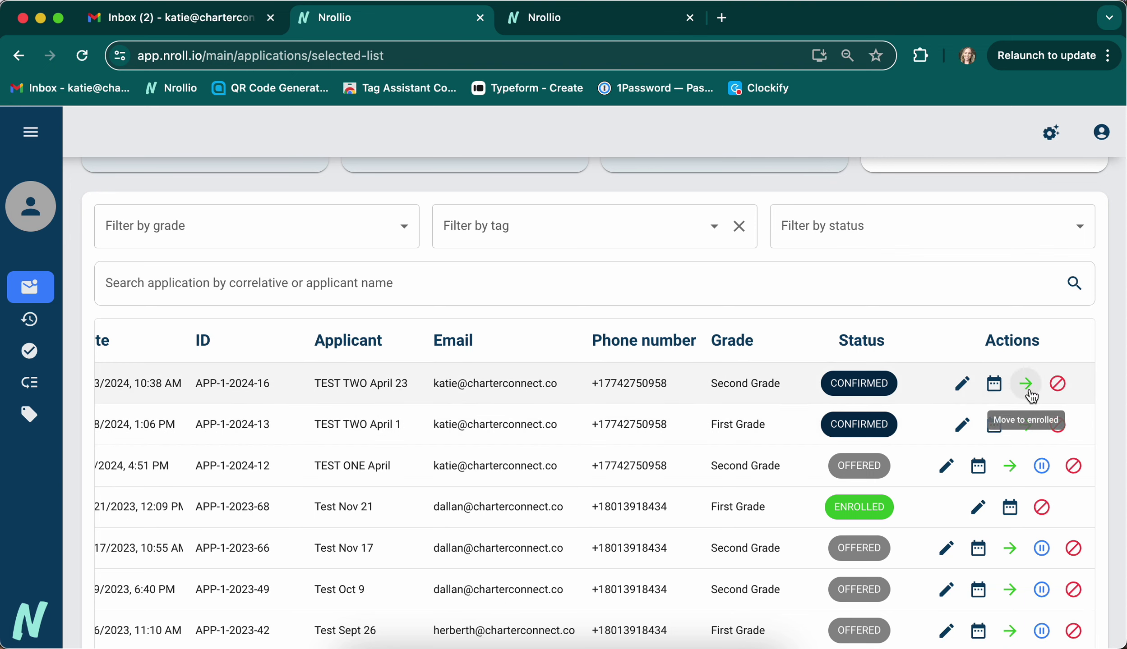
left_click(1054, 389)
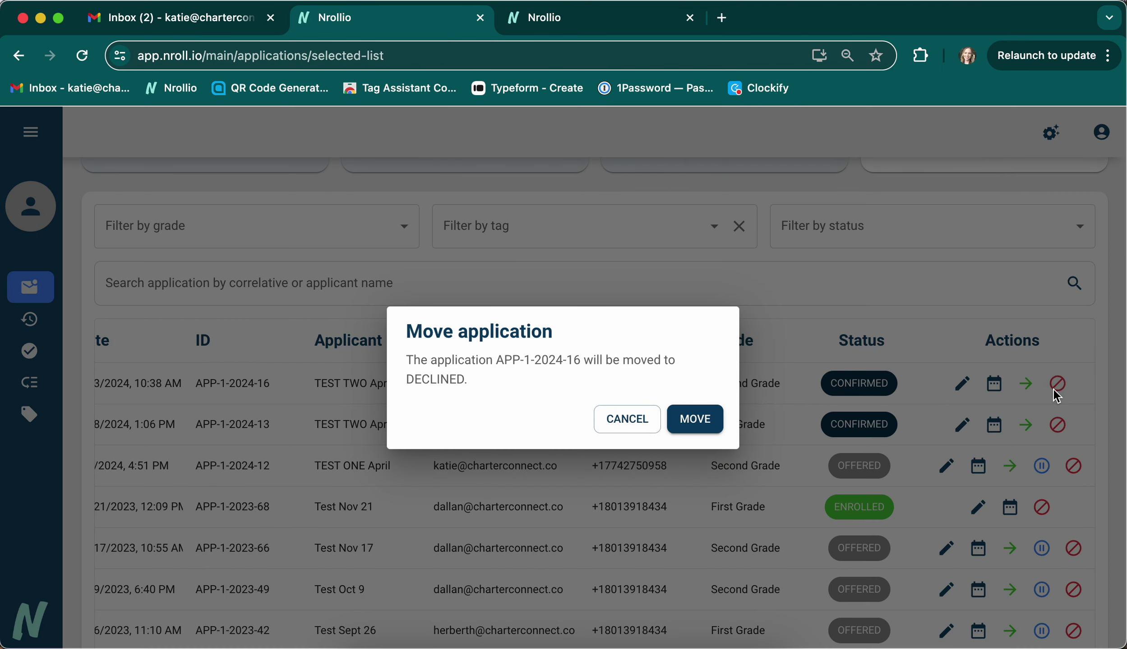
left_click(700, 428)
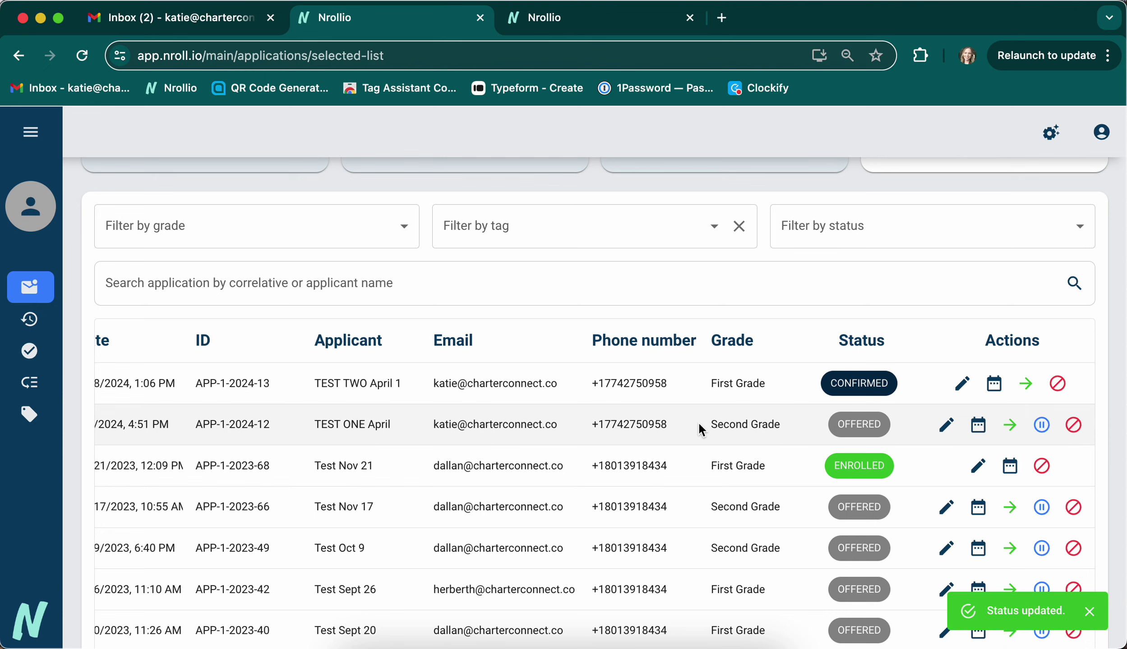
scroll(432, 420, "left", 3)
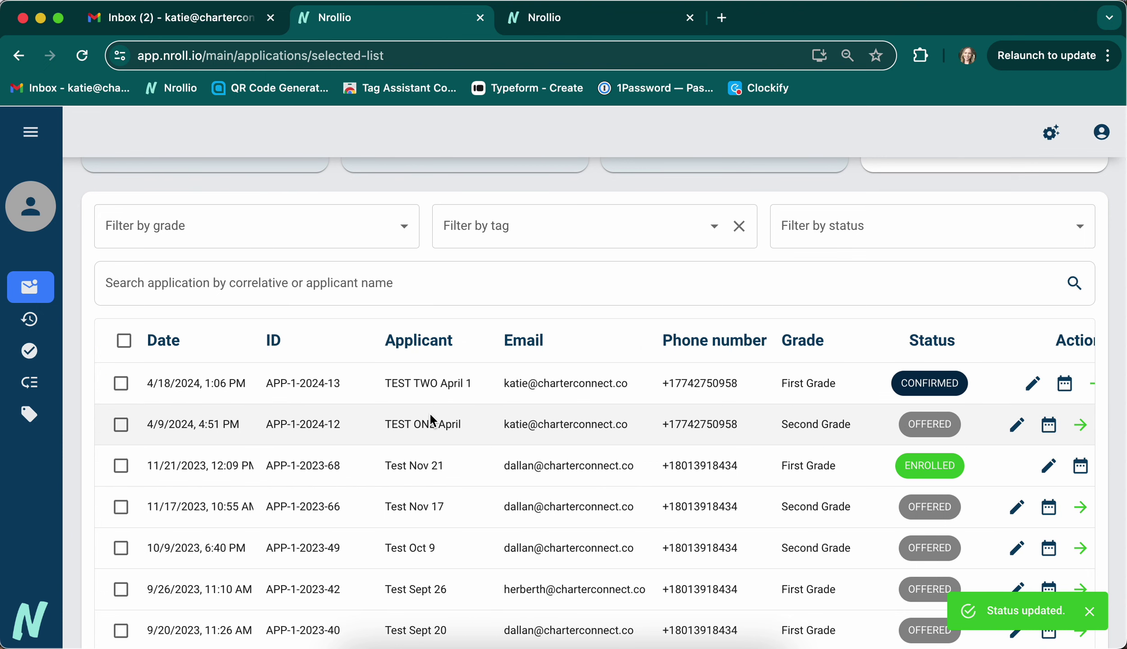
scroll(432, 420, "right", 3)
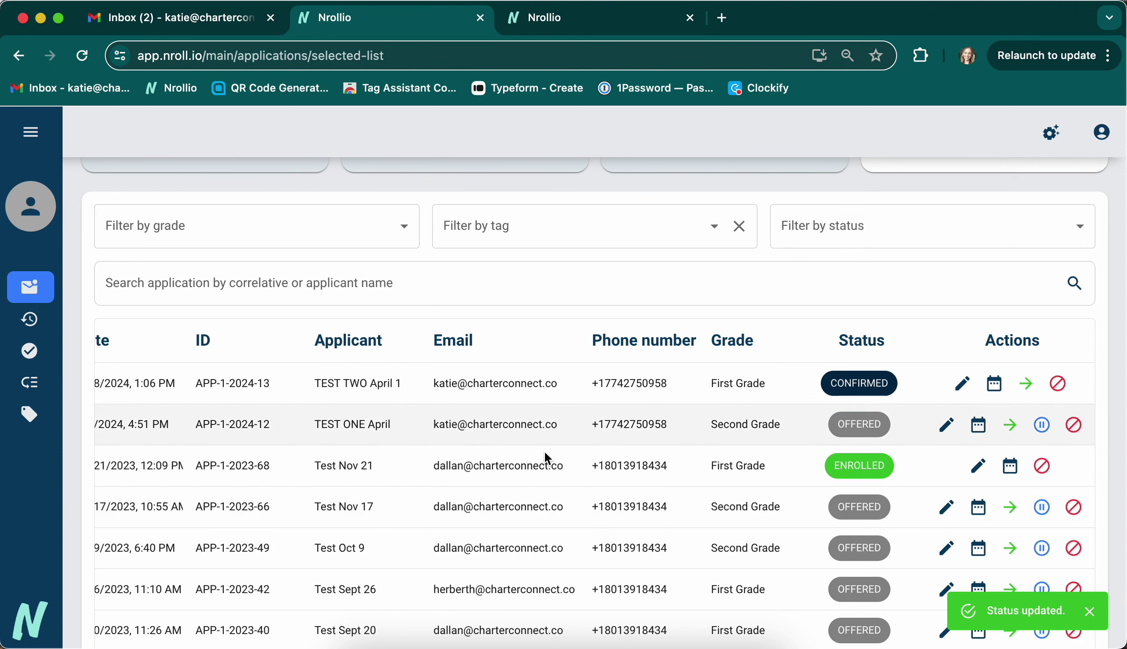
Open the Waiting list and offer a spot to the first-grade application submitted 4/18/2024, 1:08 PM.
scroll(546, 458, "up", 3)
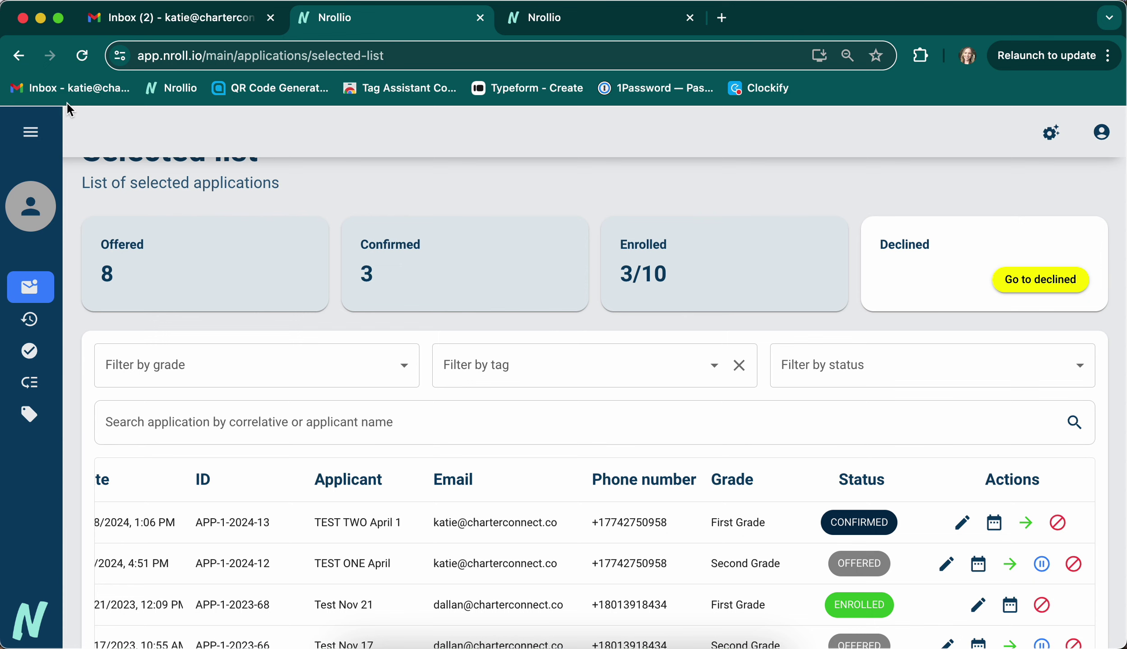
left_click(30, 131)
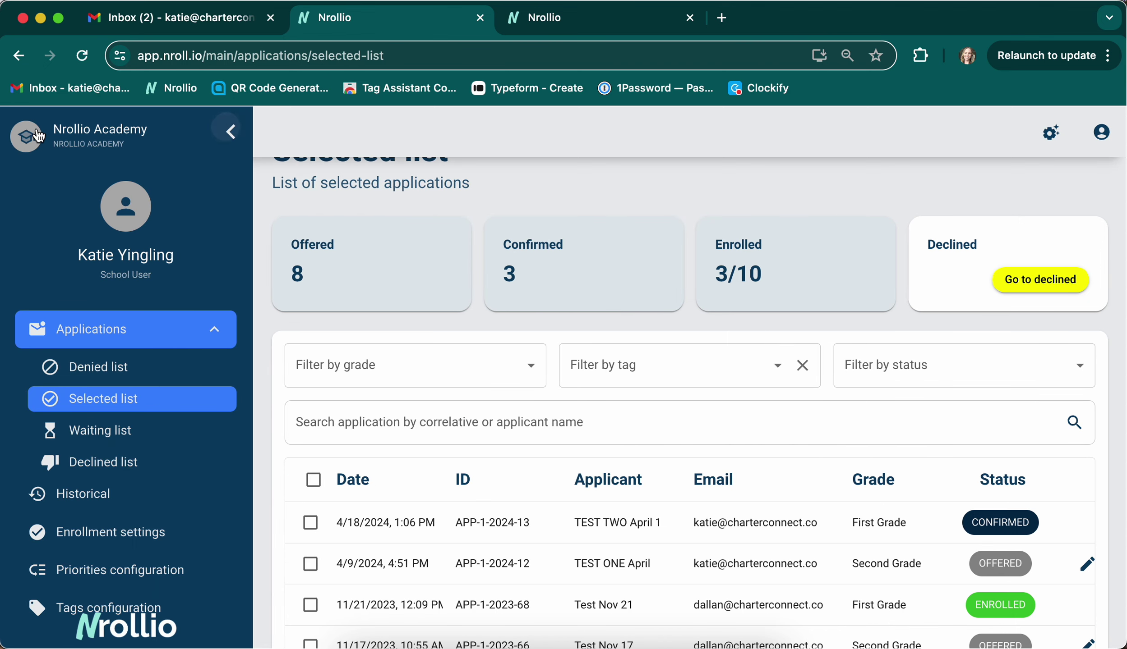
left_click(122, 433)
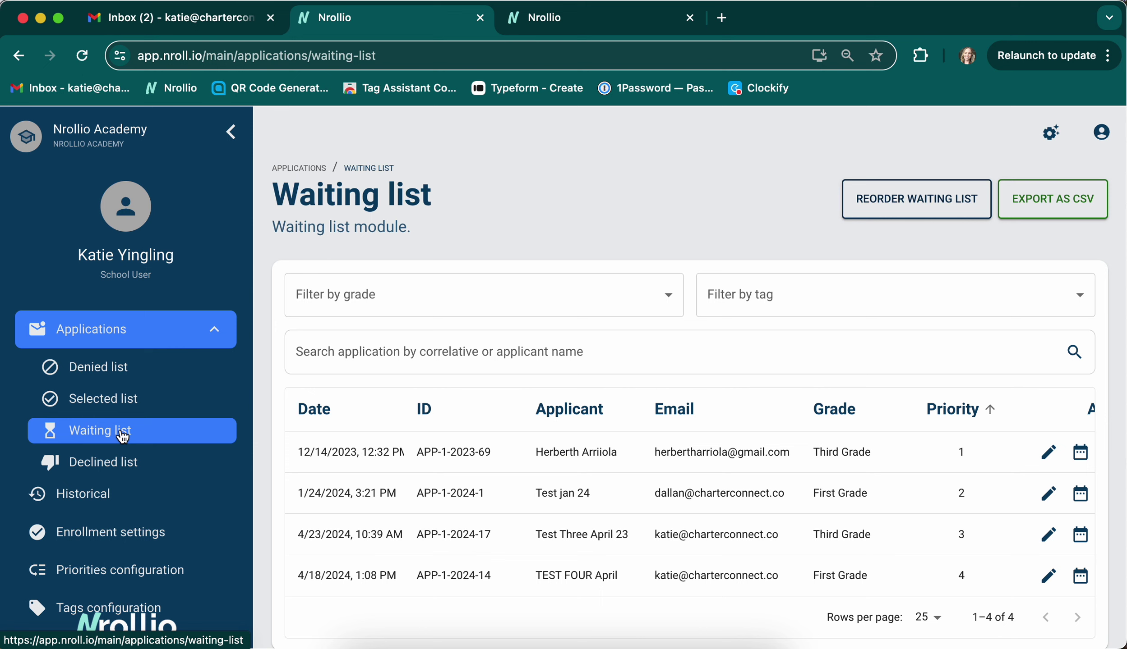
left_click(231, 131)
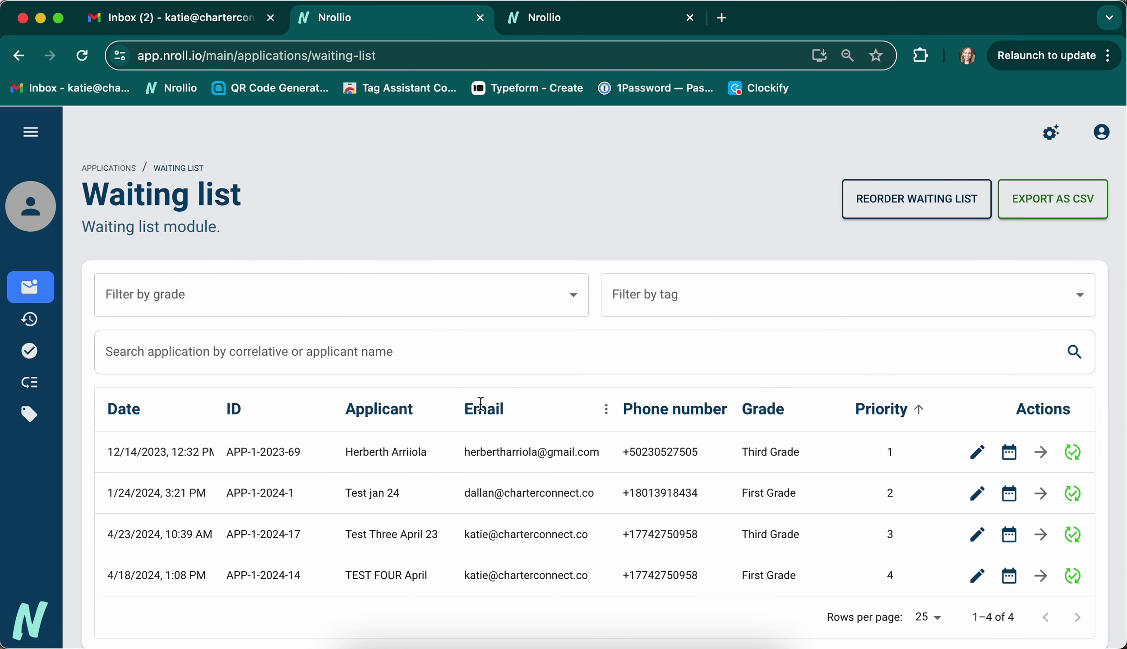
scroll(480, 403, "down", 2)
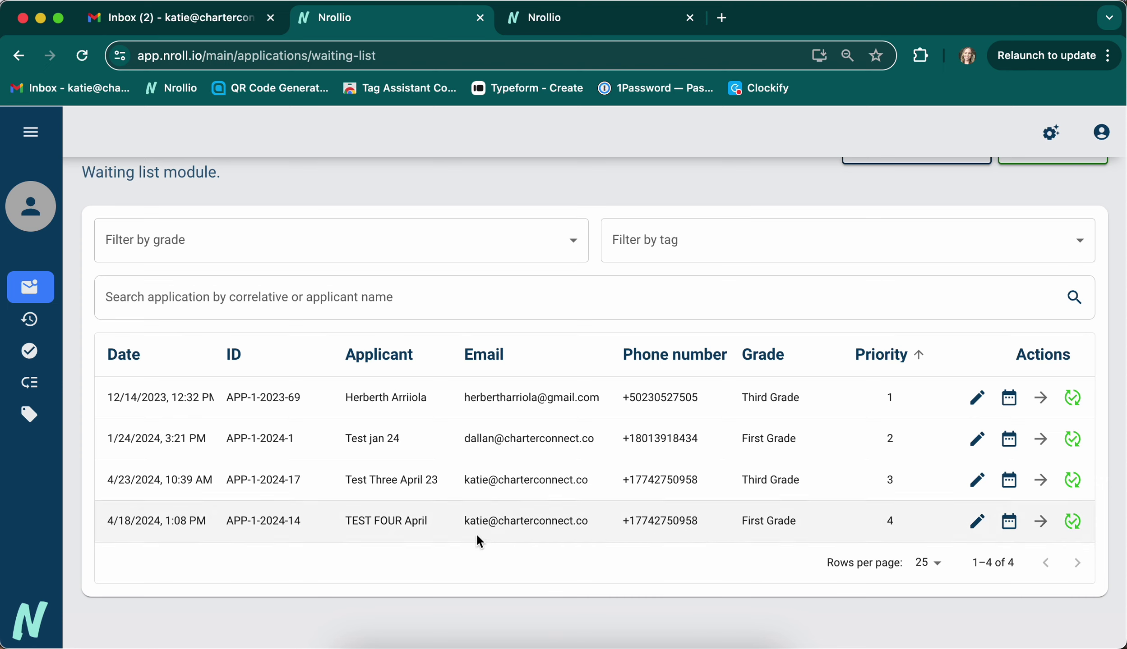
left_click(1041, 532)
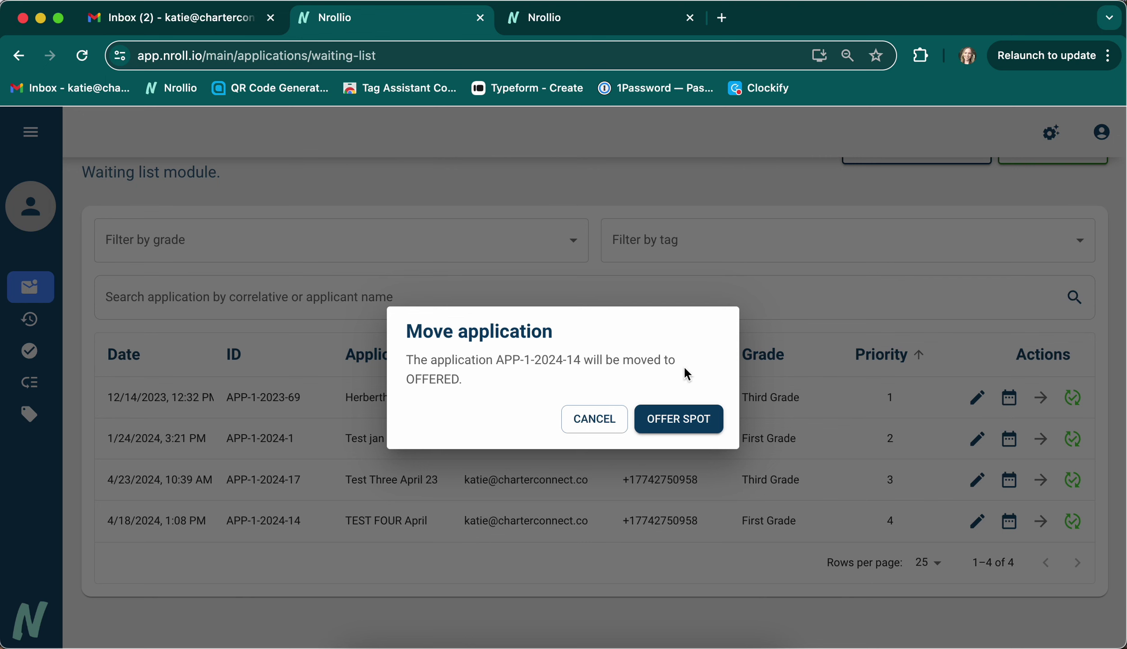
left_click(698, 426)
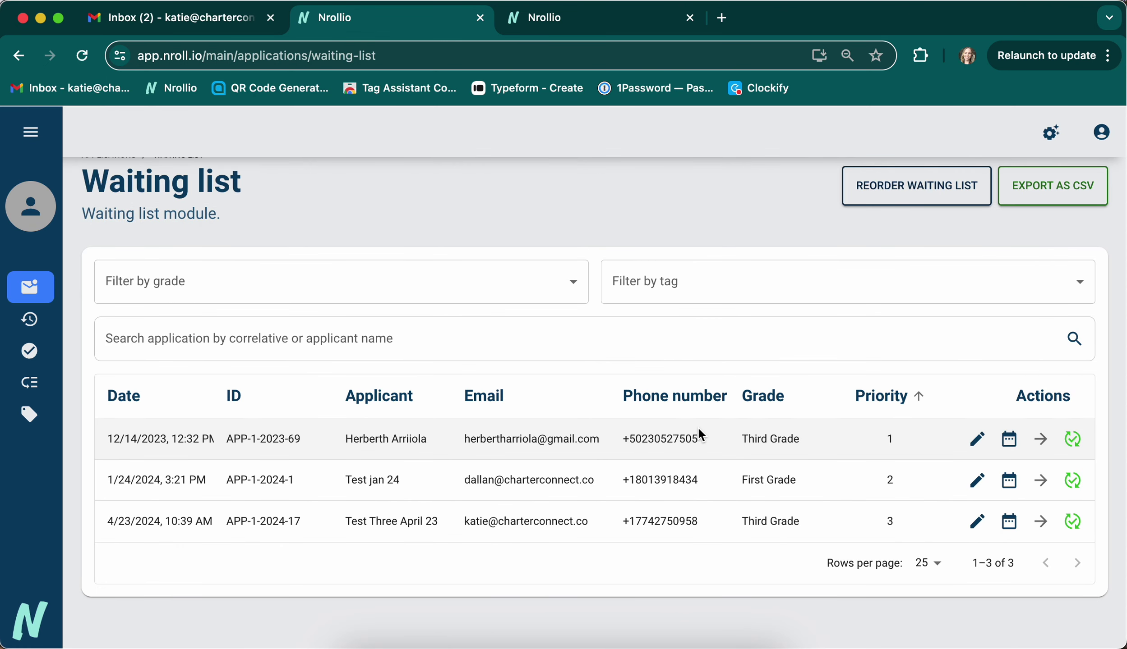
Reopen the Selected list and check the status and available actions of the first-grade application submitted 4/18/2024, 1:08 PM.
left_click(29, 133)
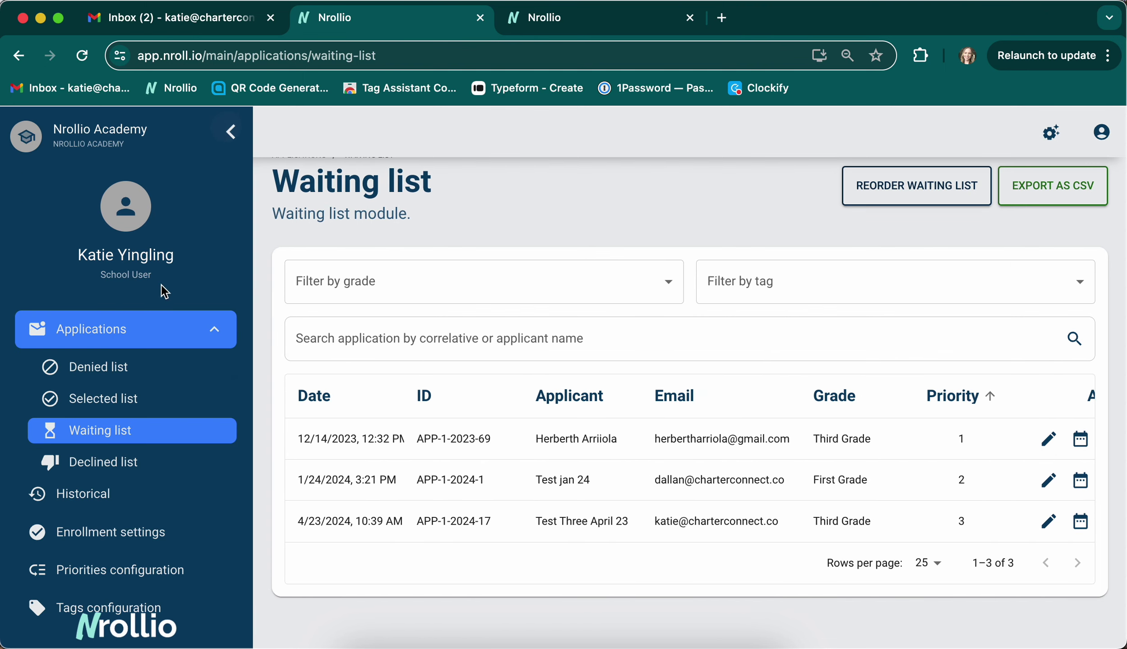
left_click(124, 399)
left_click(232, 133)
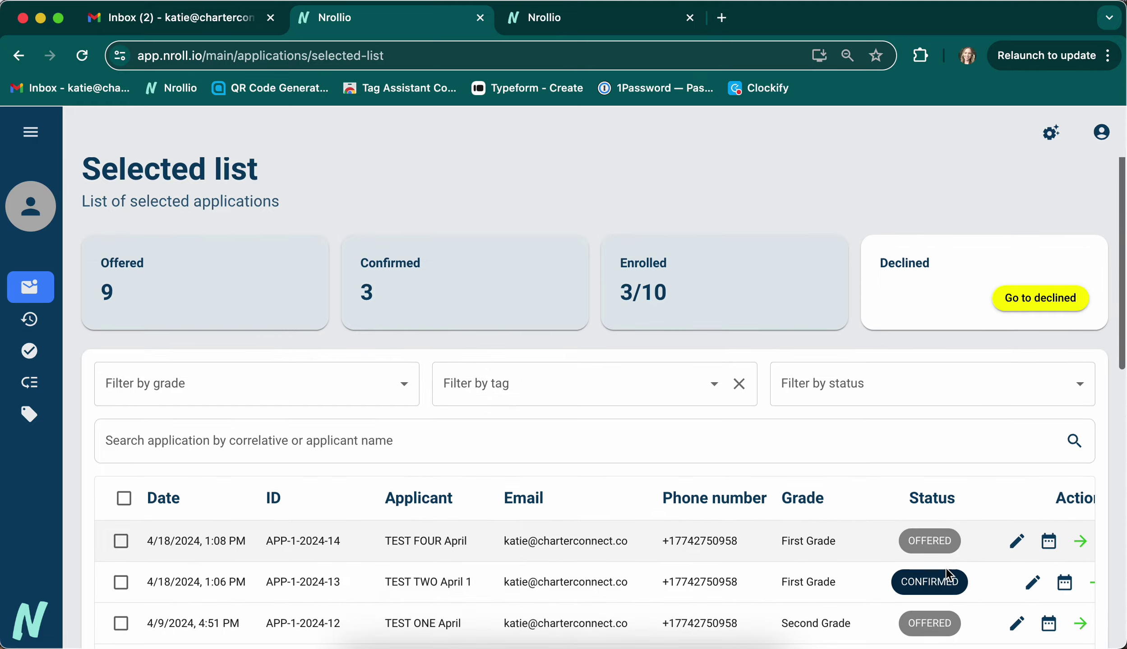
scroll(946, 568, "down", 3)
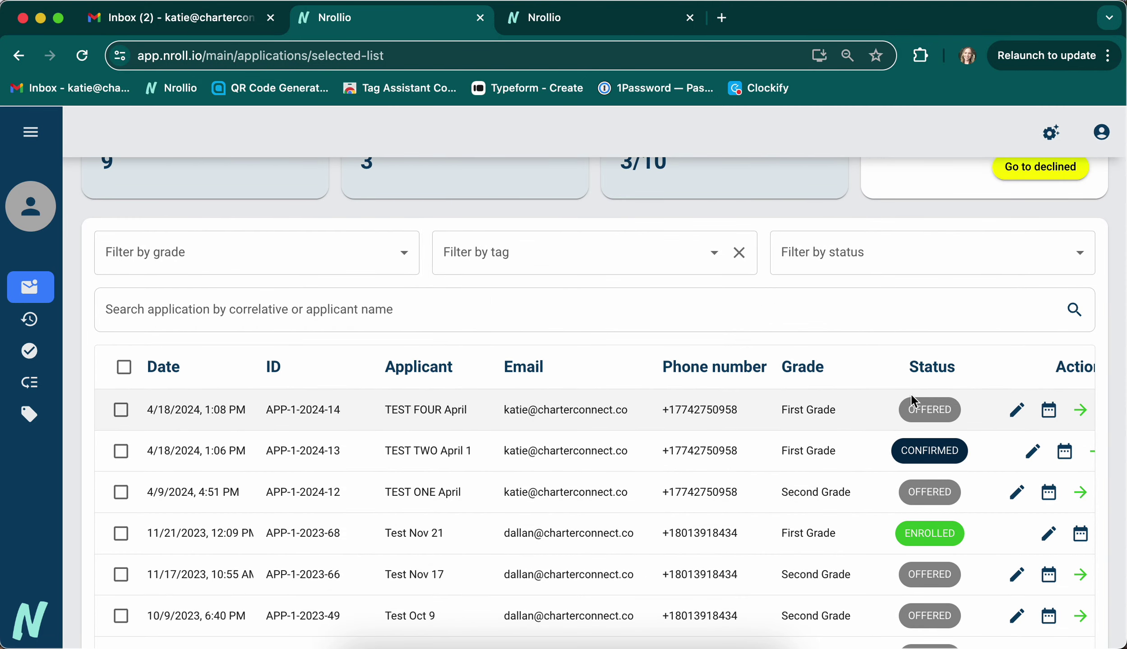
scroll(795, 434, "right", 3)
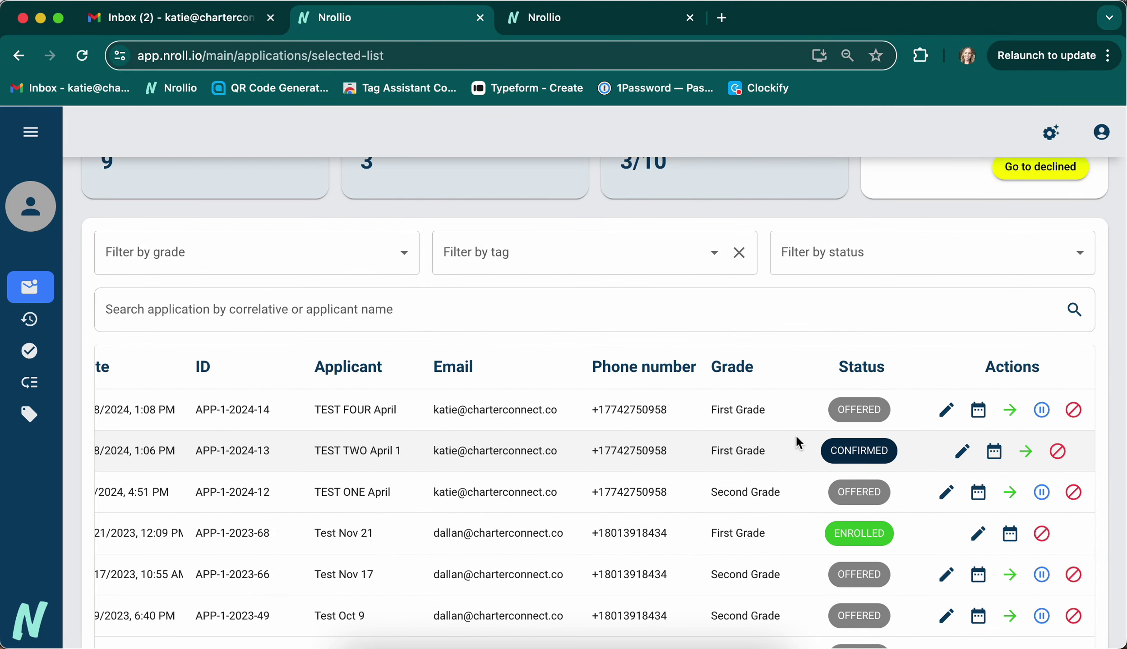
scroll(796, 438, "left", 3)
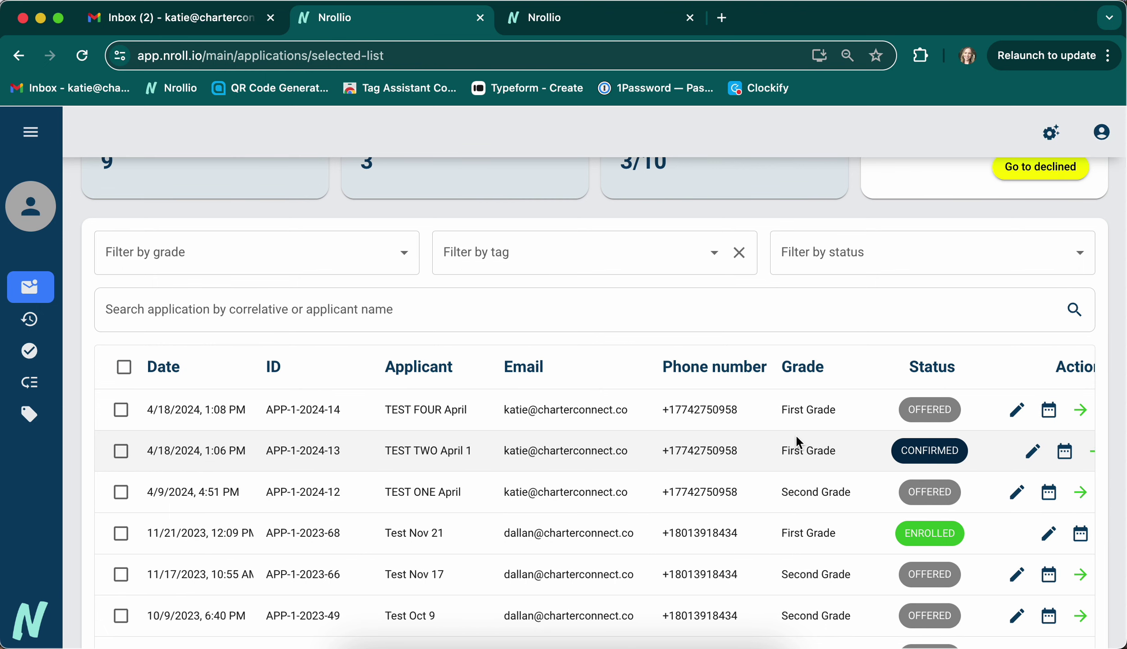
scroll(796, 438, "up", 1)
scroll(795, 434, "up", 3)
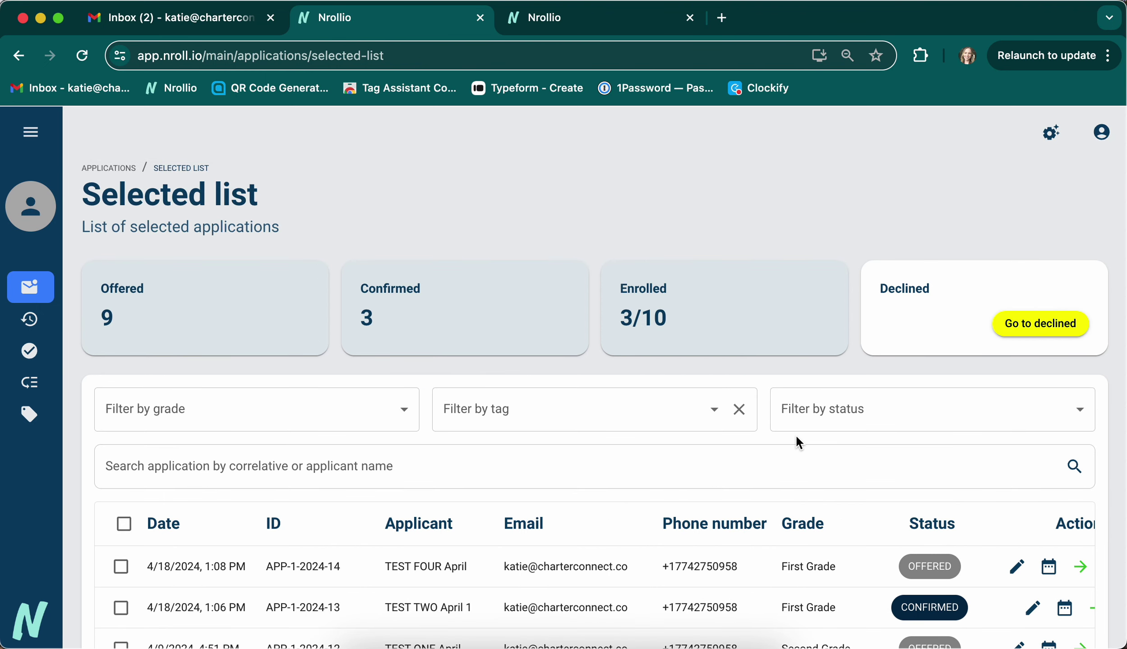